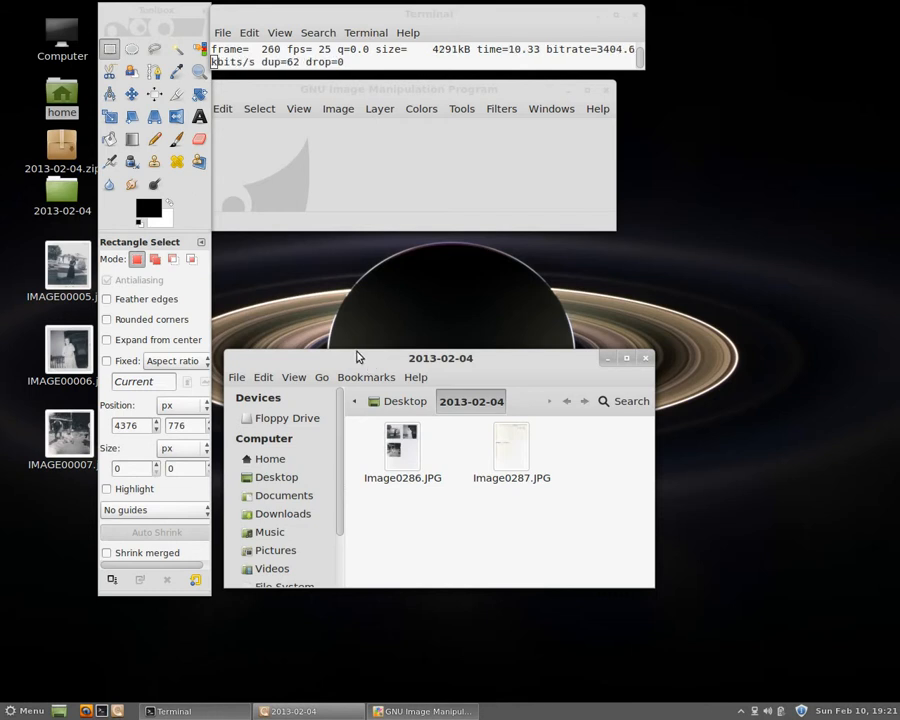
# Open Image0287.JPG from the 2013-02-04 folder in GIMP and reposition its window so the whole scan is accessible
pyautogui.rightClick(509, 454)
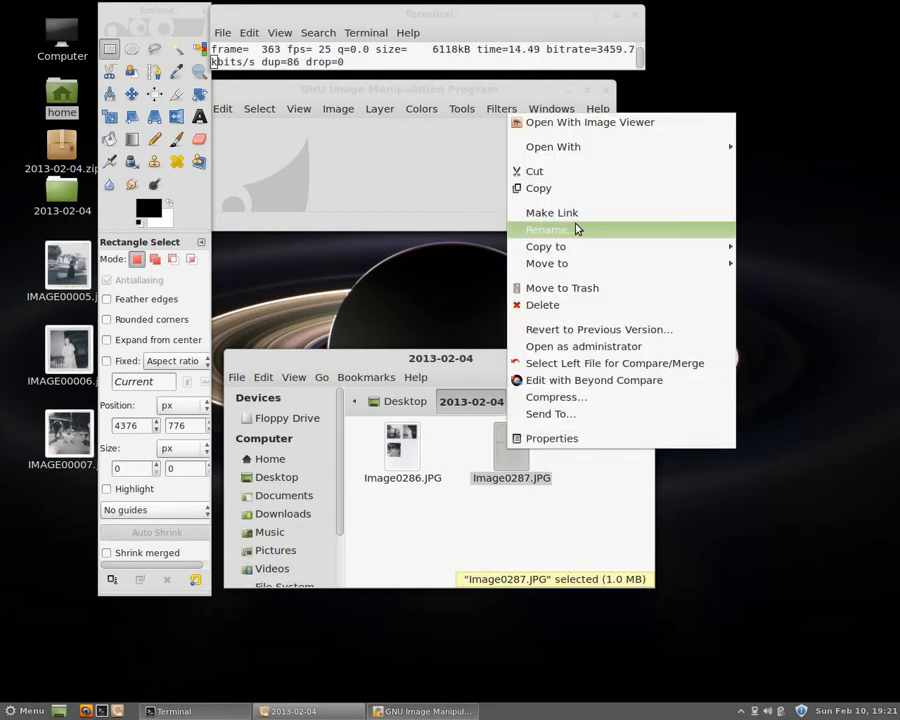
pyautogui.moveTo(560, 150)
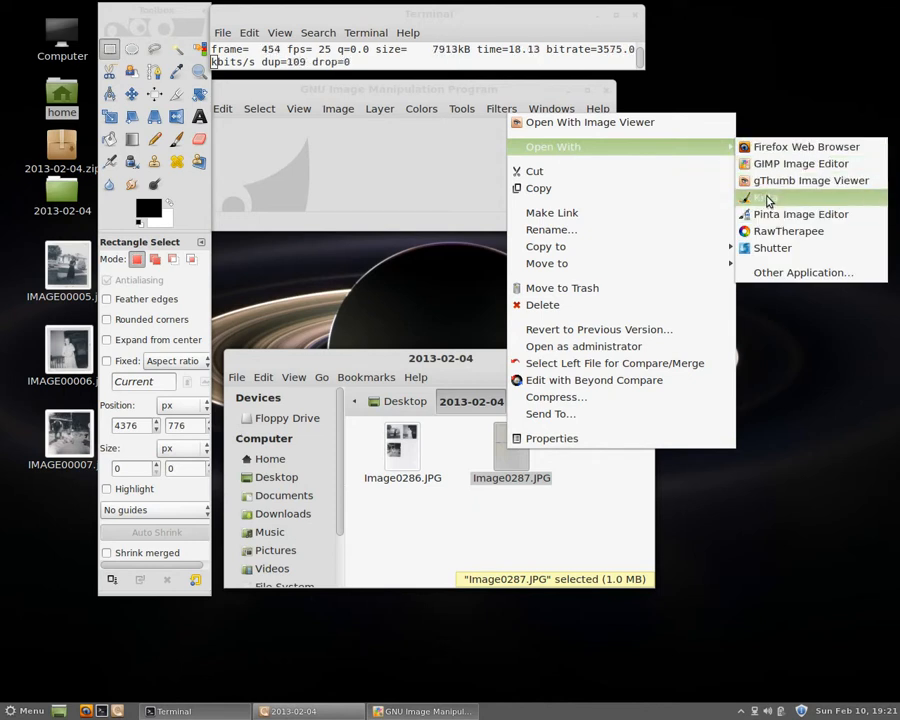
pyautogui.click(765, 177)
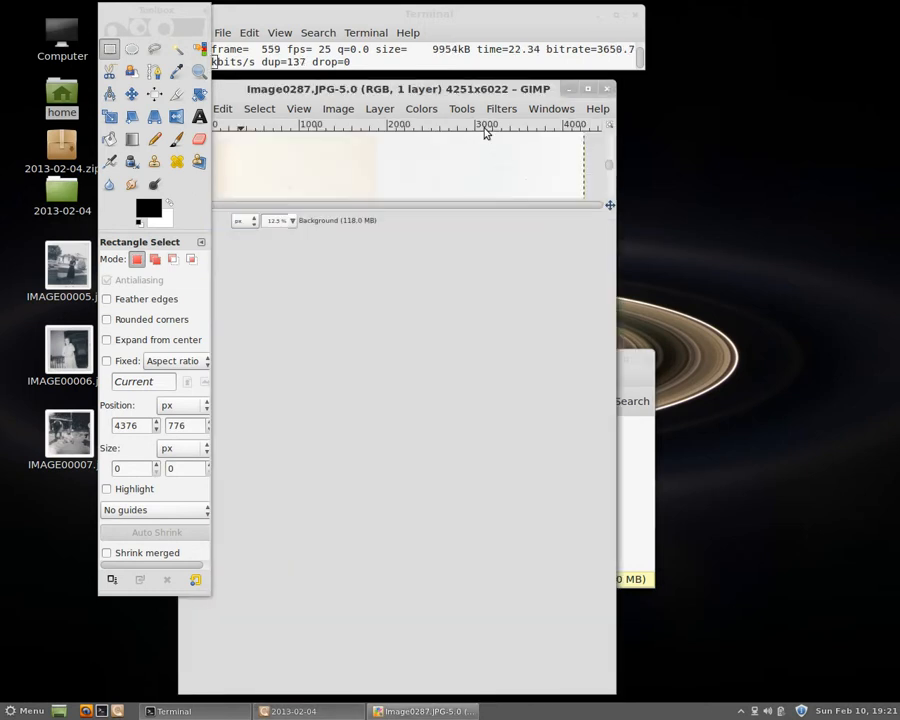
pyautogui.moveTo(468, 84); pyautogui.dragTo(482, 82)
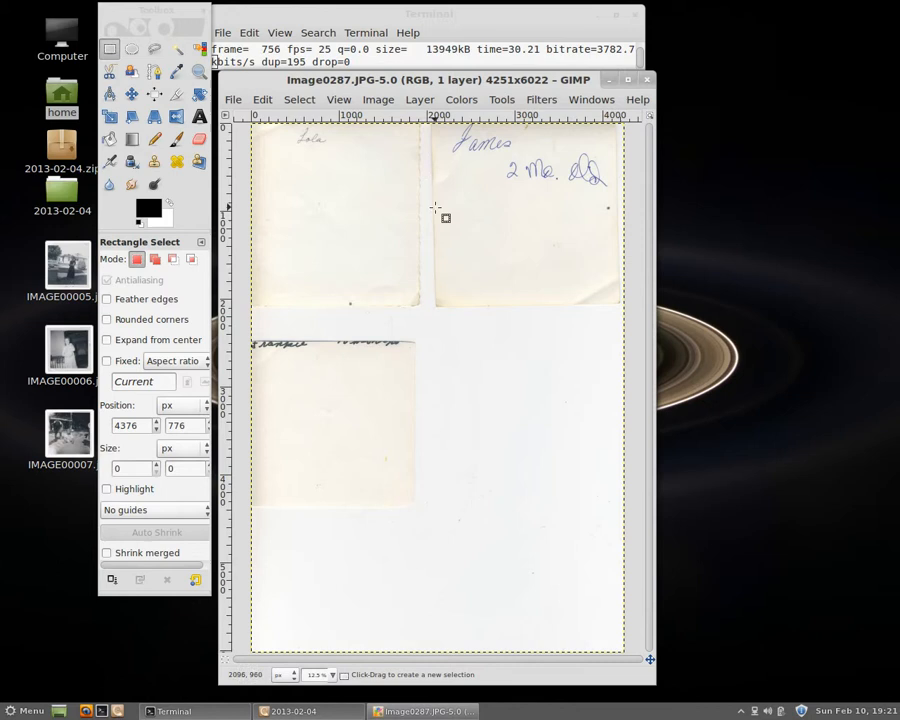
# Clear to white the vertical gap between the scan columns, about 154 px wide, and the horizontal gap below the upper-left card, about 392 px high
pyautogui.scroll(-1, 433, 214)
pyautogui.moveTo(424, 190); pyautogui.dragTo(431, 617)
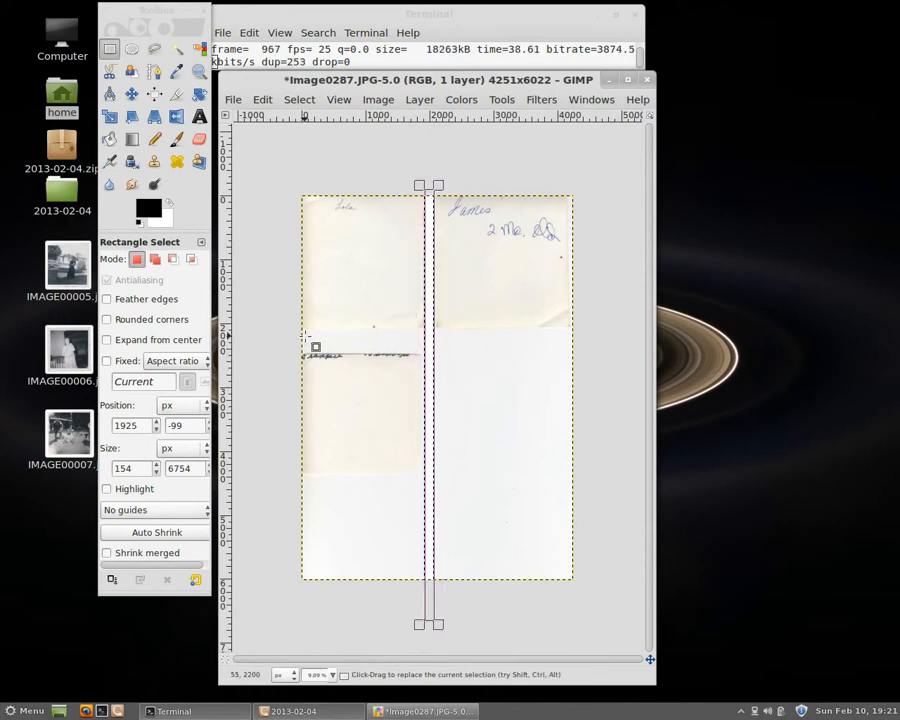
pyautogui.press('+')
pyautogui.moveTo(249, 307); pyautogui.dragTo(424, 342)
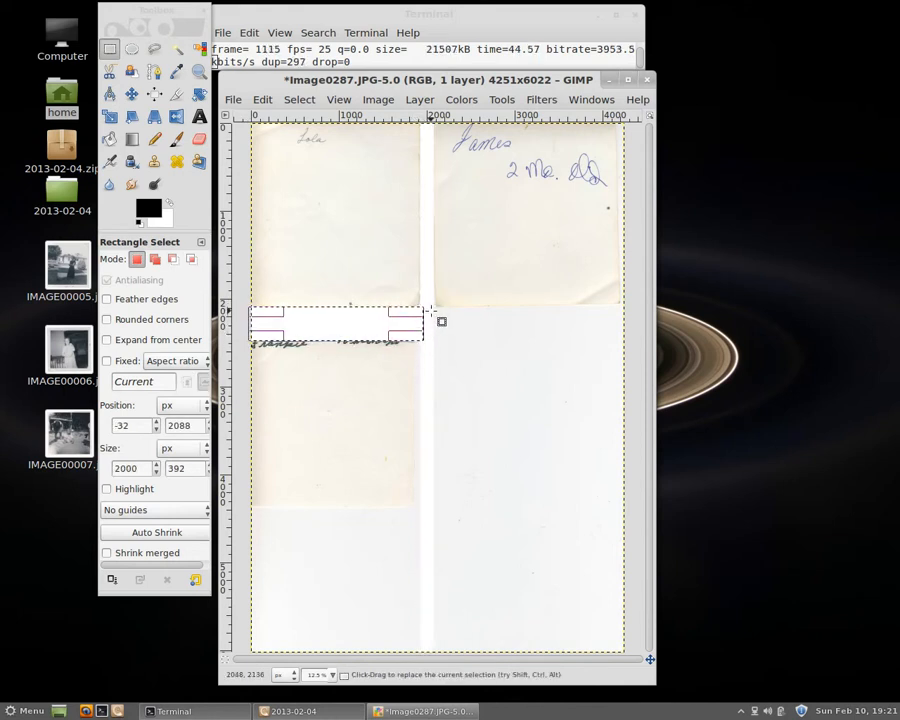
# Clear to white the empty lower-right area, the strip beside the lower-left card, the page's upper right edge and the area below that card
pyautogui.moveTo(430, 308); pyautogui.dragTo(642, 688)
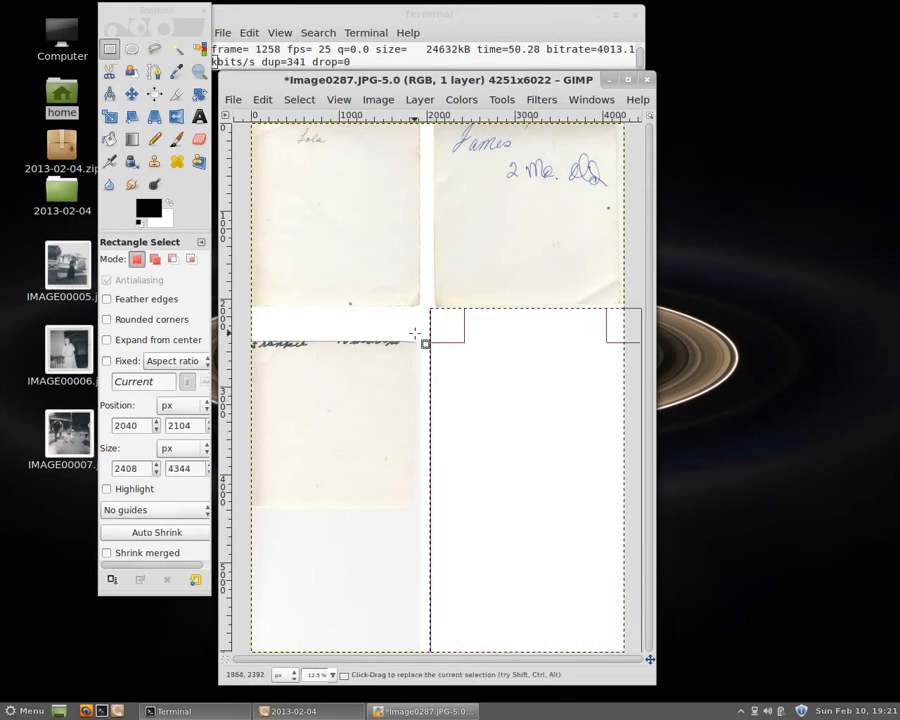
pyautogui.moveTo(416, 341); pyautogui.dragTo(430, 657)
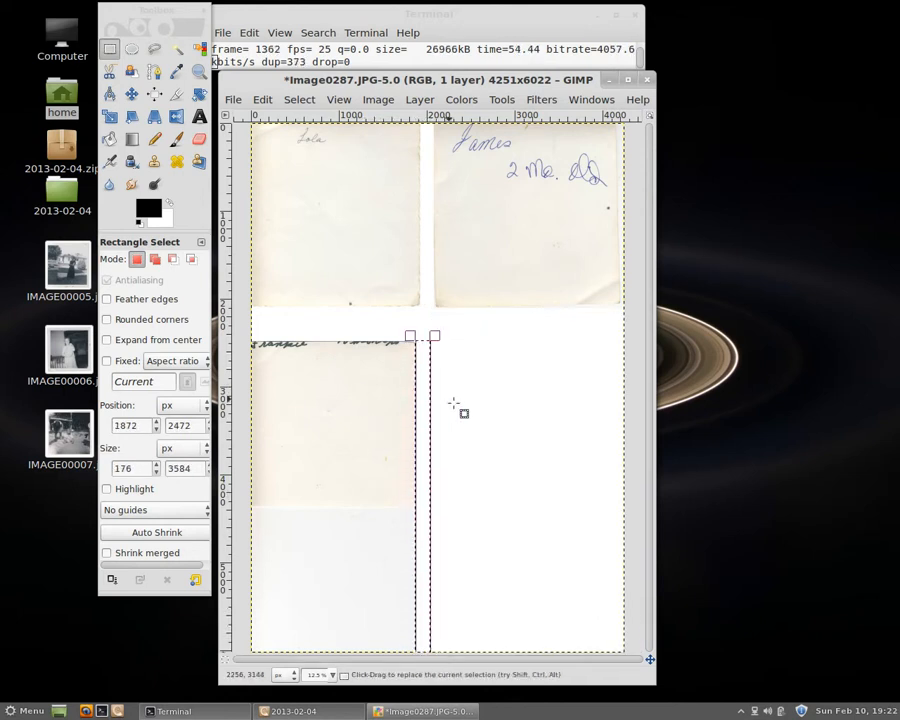
pyautogui.click(483, 419)
pyautogui.moveTo(618, 311); pyautogui.dragTo(640, 100)
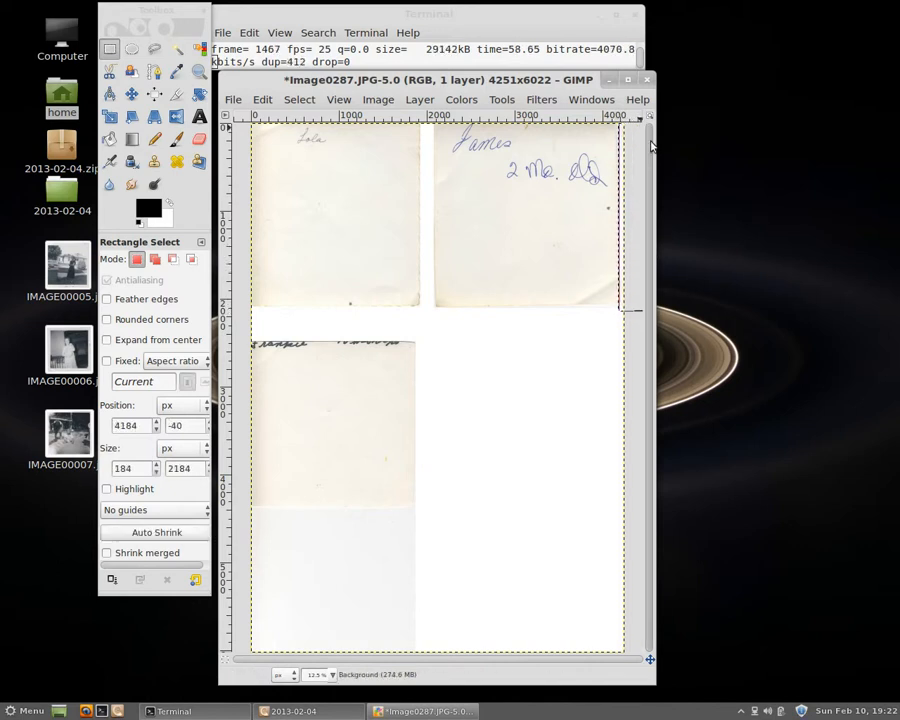
pyautogui.click(489, 526)
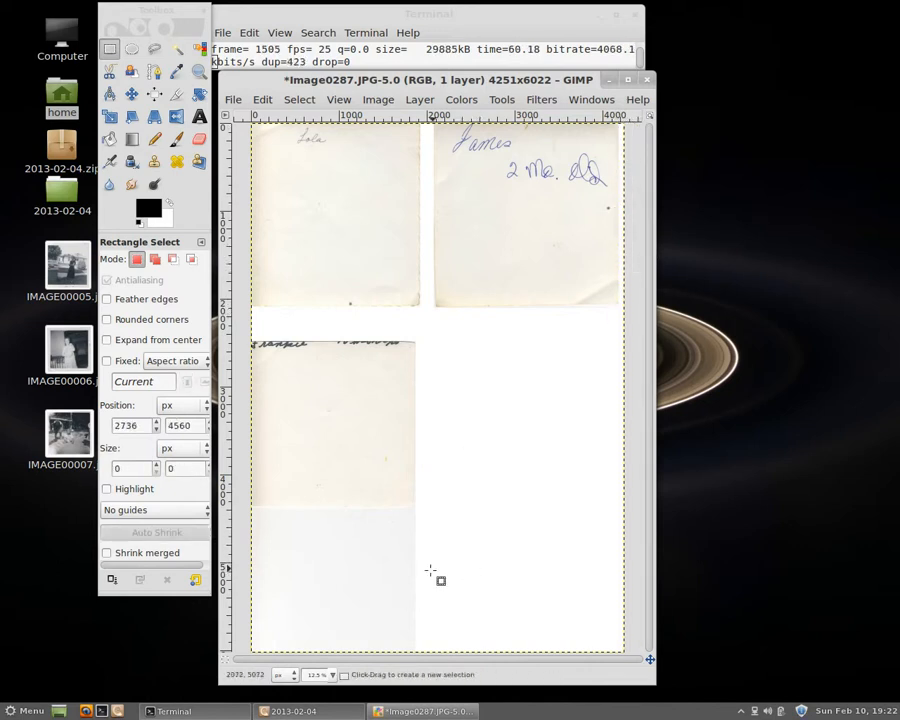
pyautogui.moveTo(422, 507); pyautogui.dragTo(231, 658)
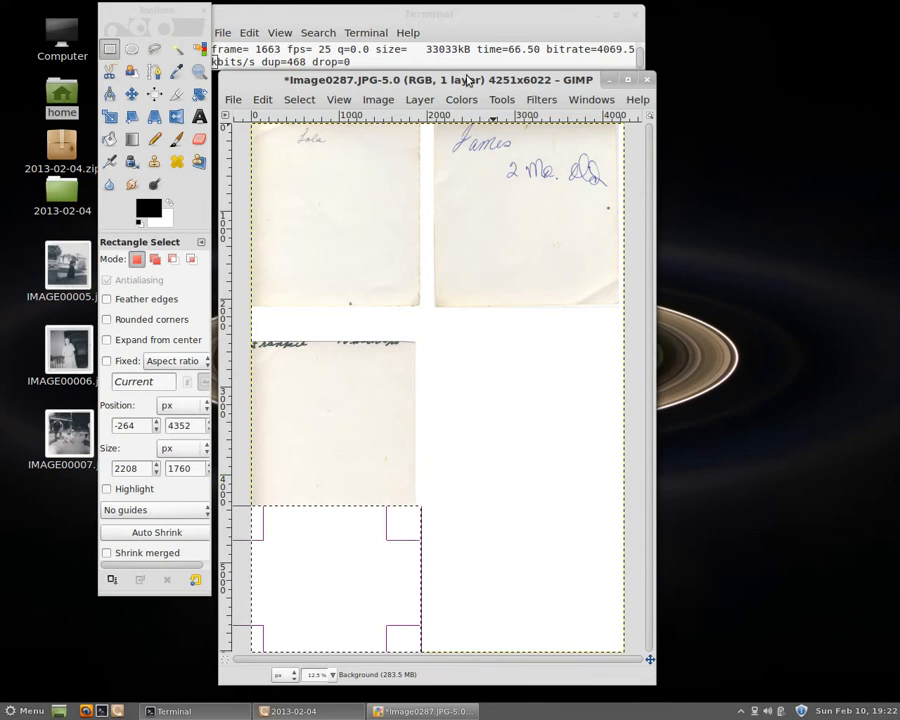
# Open the Adams Divide Scanned Images script settings for the cleaned scan and set the abort limit to 3
pyautogui.click(540, 99)
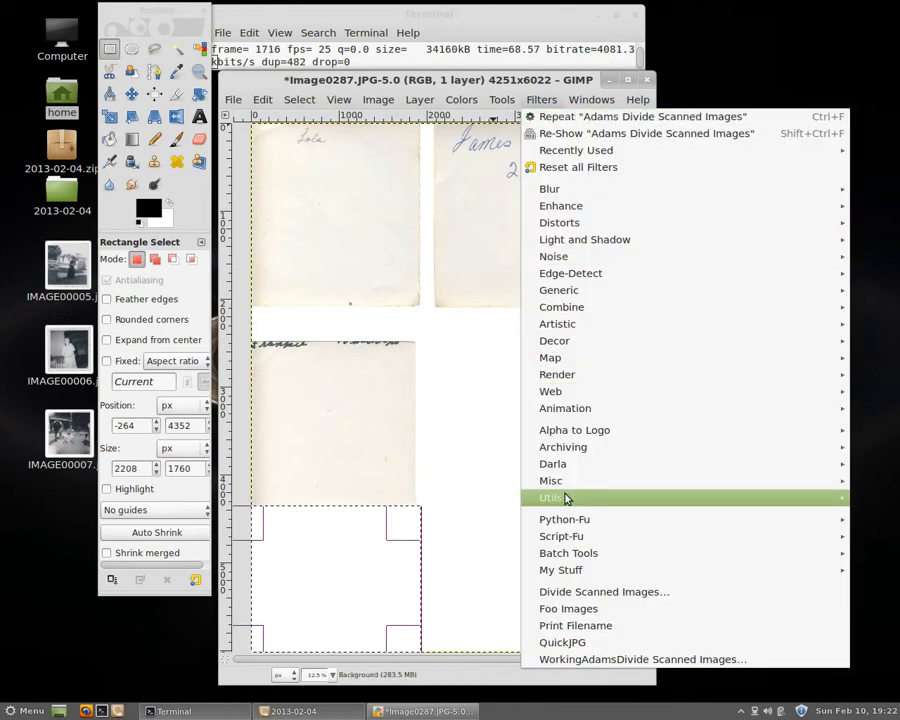
pyautogui.moveTo(532, 452)
pyautogui.click(458, 465)
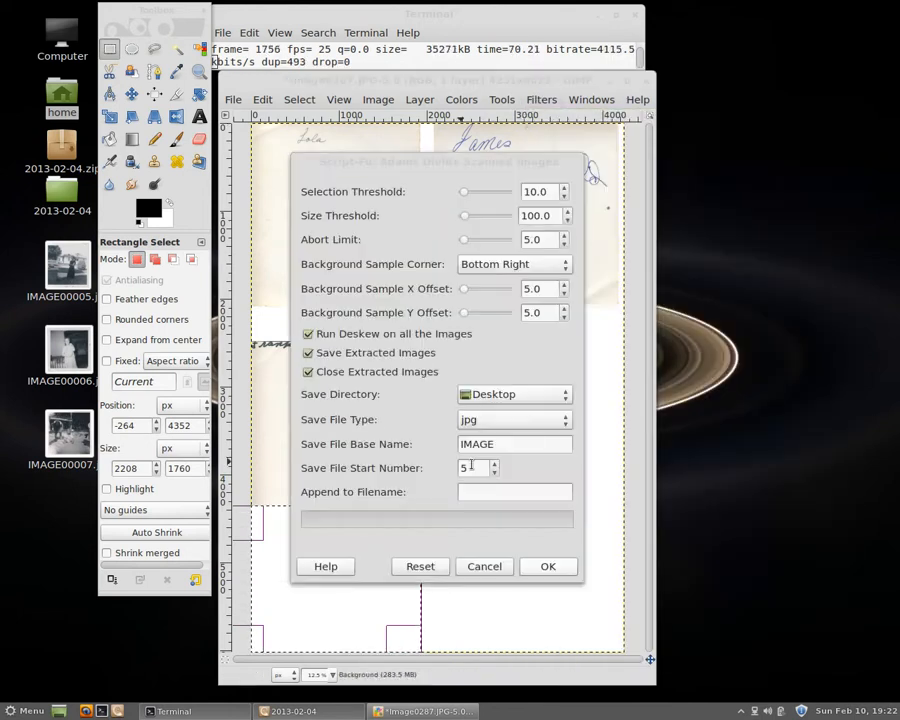
pyautogui.moveTo(530, 240); pyautogui.dragTo(525, 235)
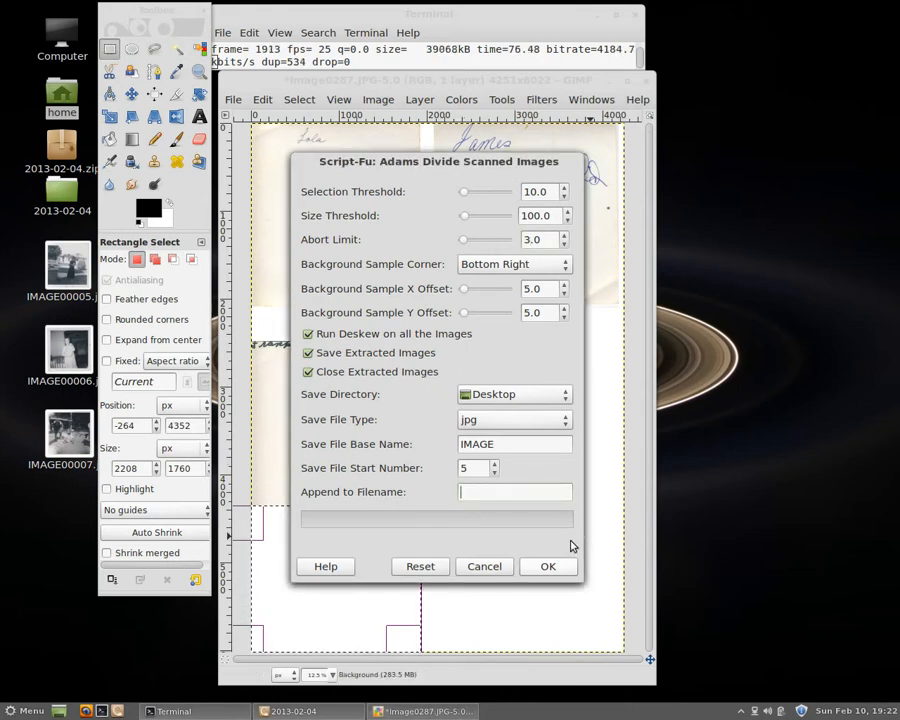
# Set "back" as the text appended to the filenames and run the divide script with start number 5
pyautogui.moveTo(496, 168); pyautogui.dragTo(655, 267)
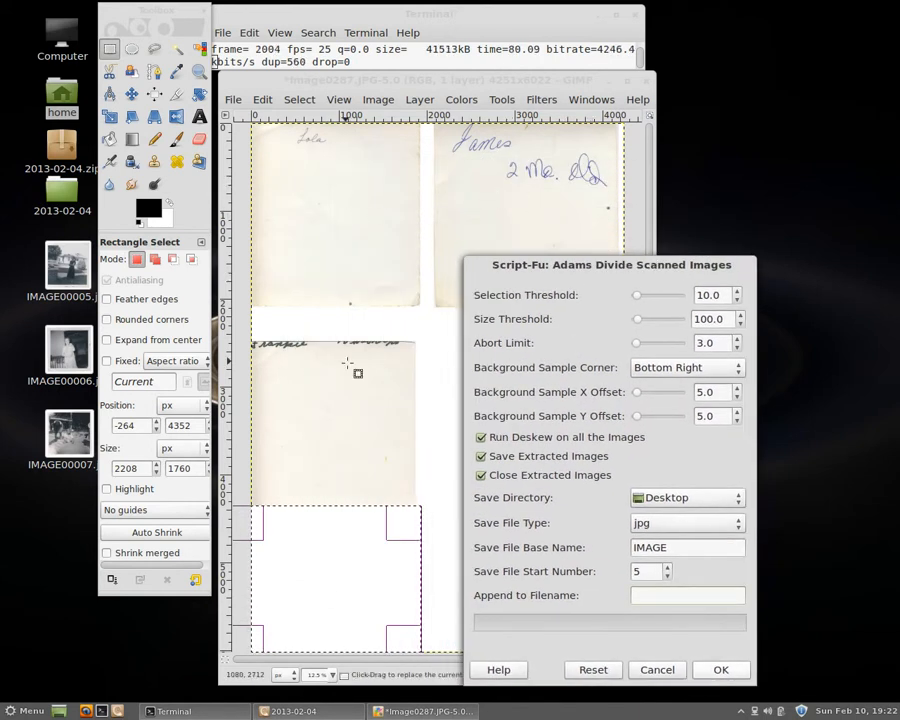
pyautogui.moveTo(575, 281); pyautogui.dragTo(491, 168)
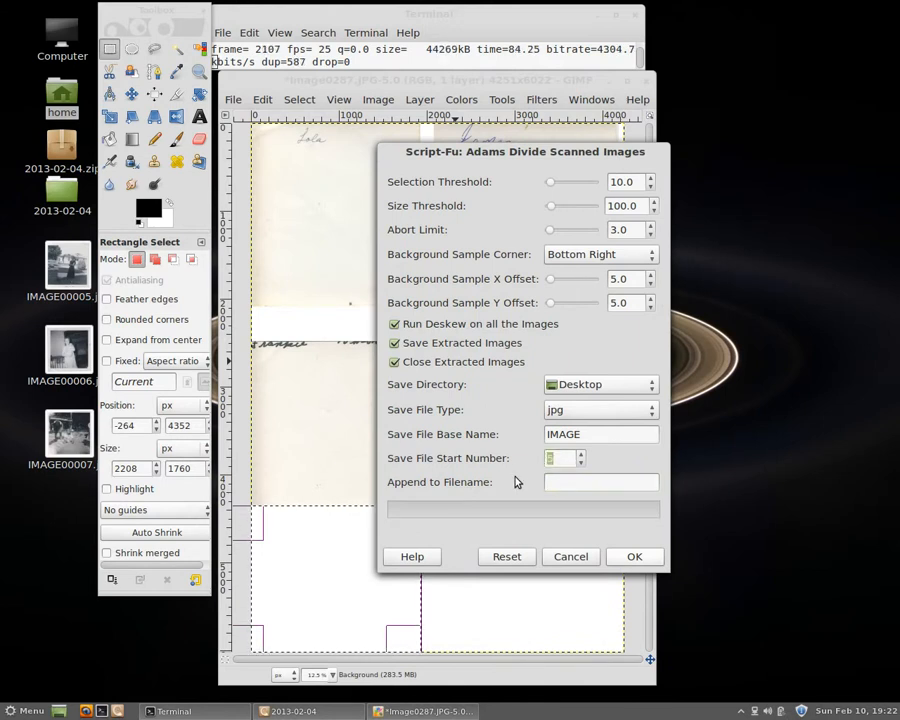
pyautogui.moveTo(460, 152); pyautogui.dragTo(522, 212)
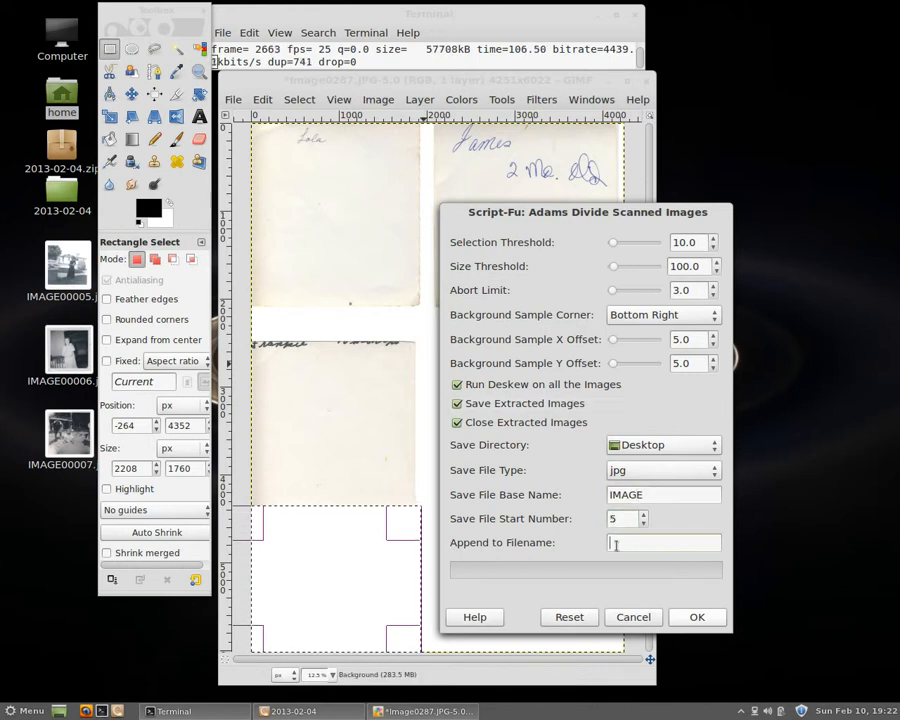
pyautogui.write('ck')
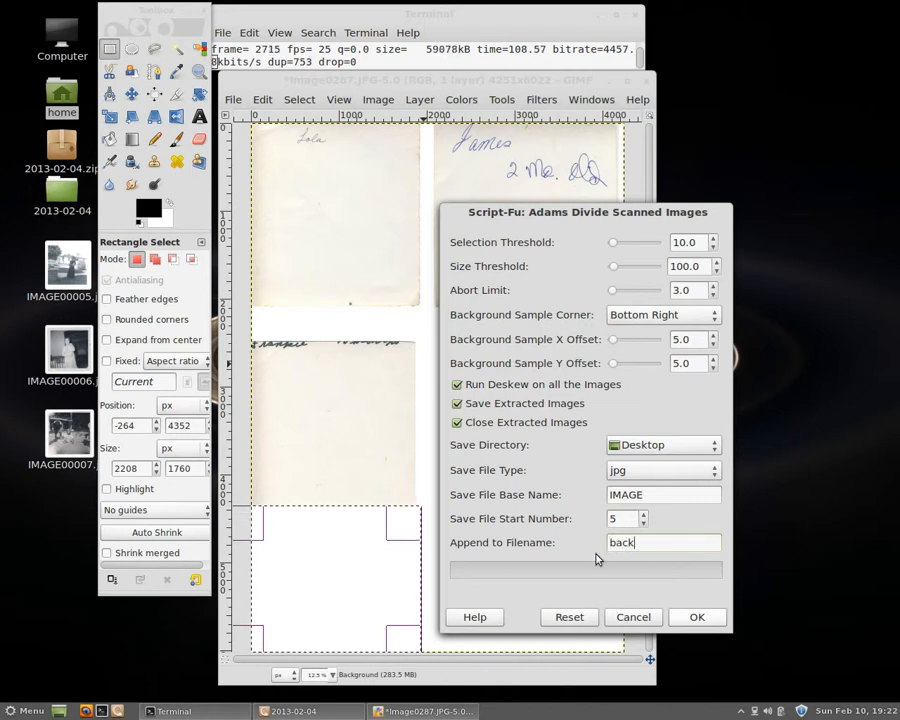
pyautogui.moveTo(586, 210); pyautogui.dragTo(614, 237)
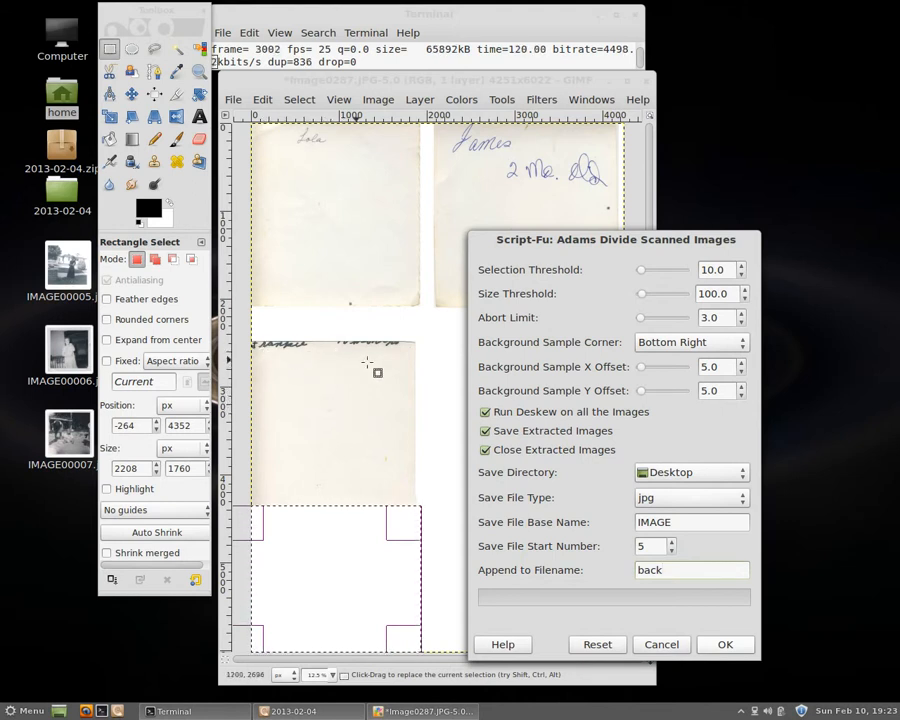
pyautogui.click(725, 645)
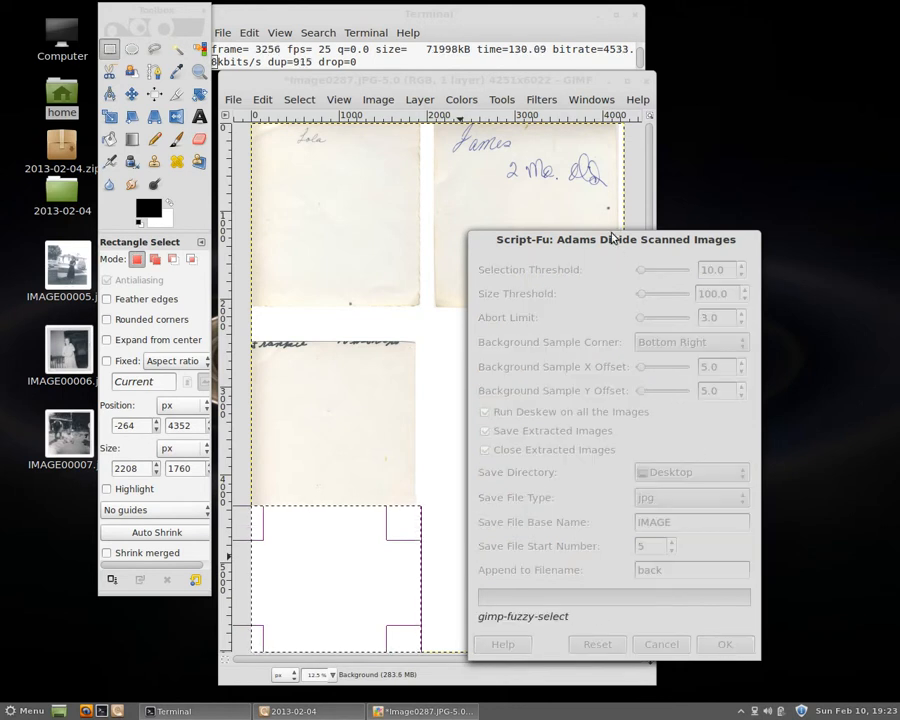
# Uncover the desktop's extracted files and close the Image0287.JPG scan without saving
pyautogui.moveTo(612, 239); pyautogui.dragTo(652, 269)
pyautogui.moveTo(513, 80); pyautogui.dragTo(508, 34)
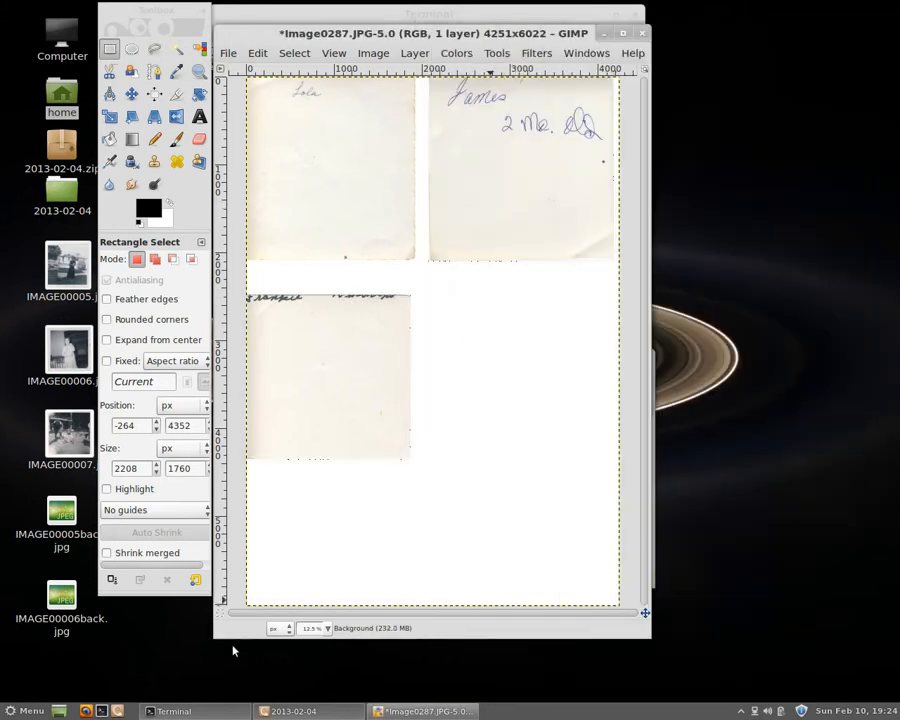
pyautogui.click(641, 33)
pyautogui.click(370, 402)
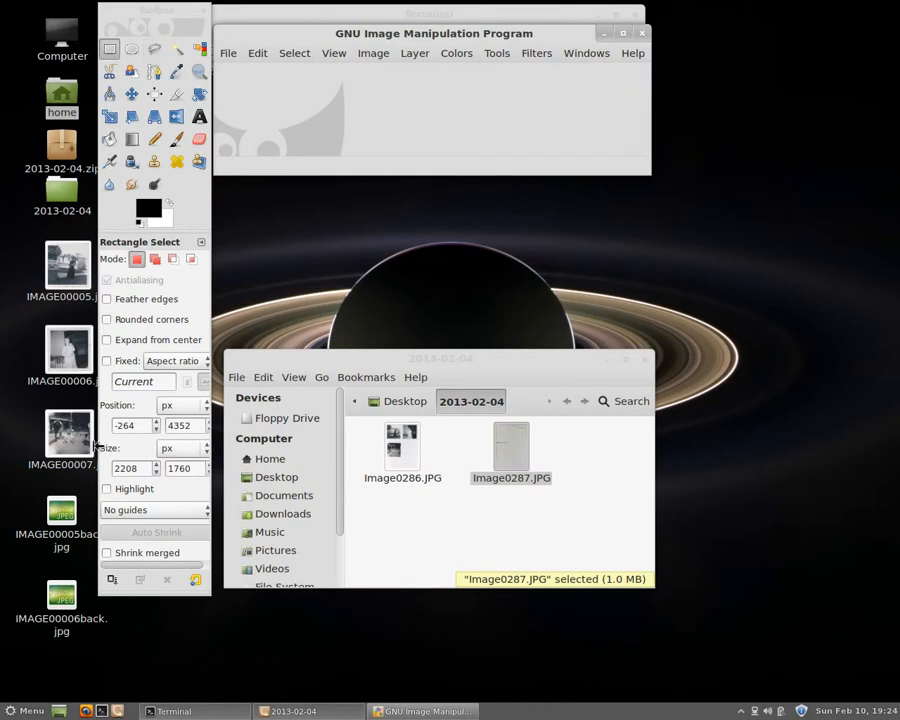
# Open the extracted IMAGE00005back.jpg from the desktop in GIMP
pyautogui.click(58, 514)
pyautogui.rightClick(58, 514)
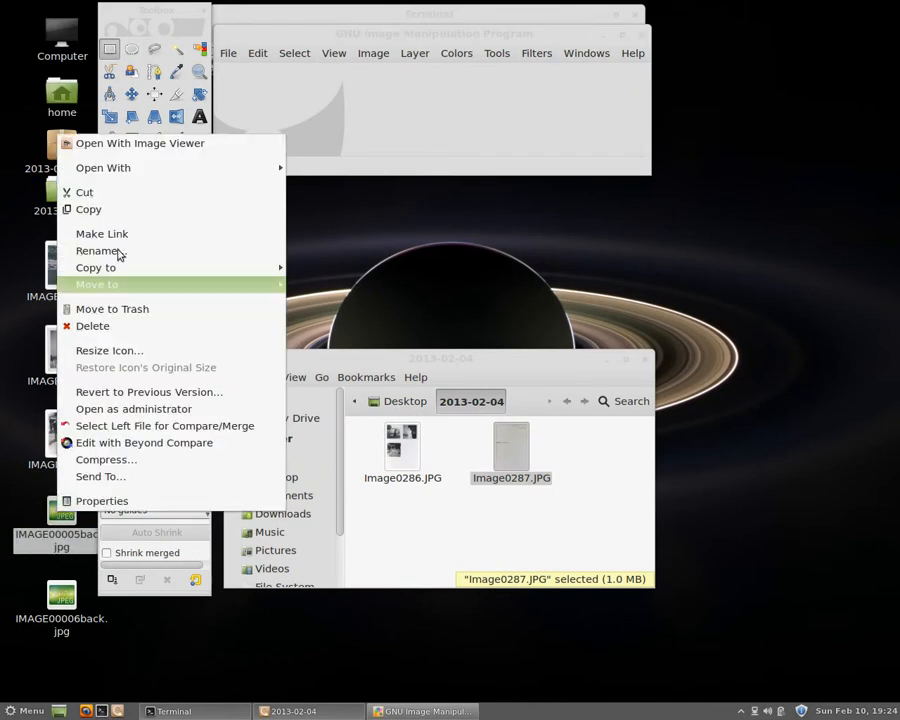
pyautogui.moveTo(277, 170)
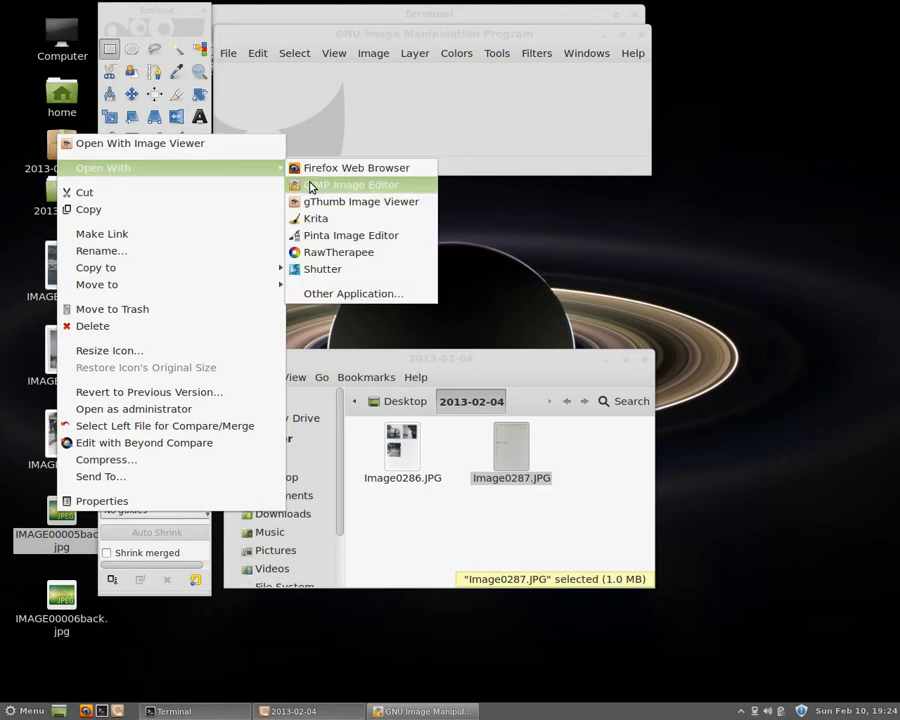
pyautogui.click(311, 184)
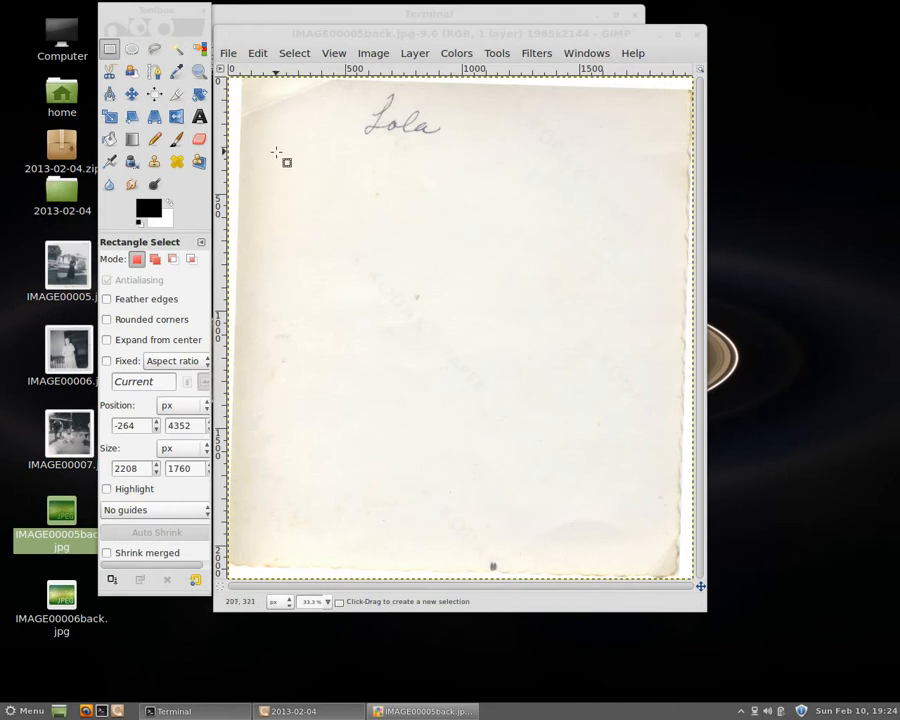
# Start rotating the IMAGE00005back.jpg layer and adjust the previewed angle to about -0.87 degrees
pyautogui.click(197, 95)
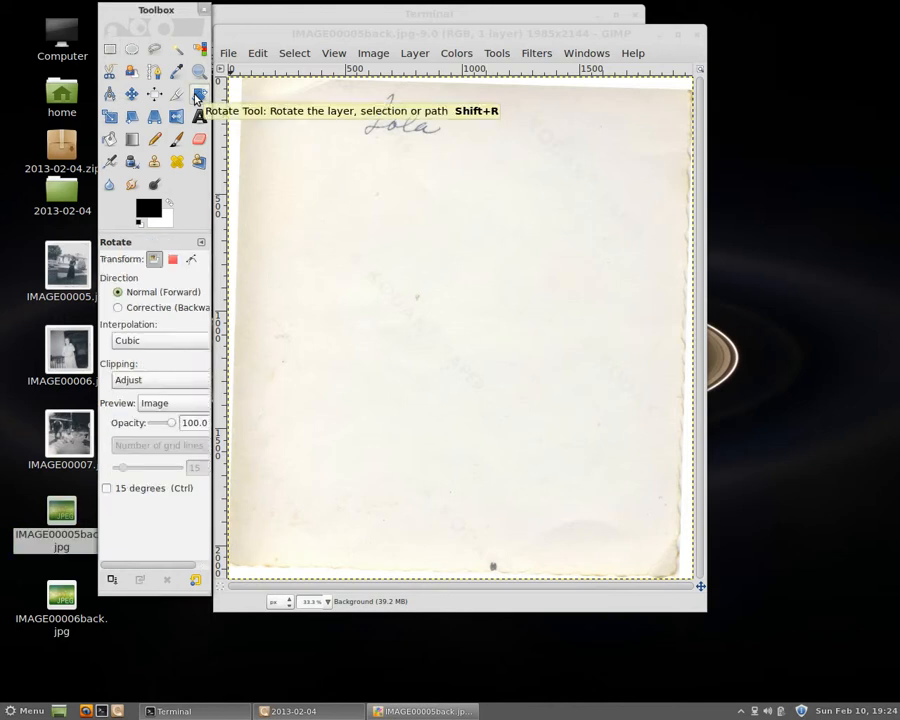
pyautogui.click(438, 263)
pyautogui.moveTo(438, 263); pyautogui.dragTo(437, 272)
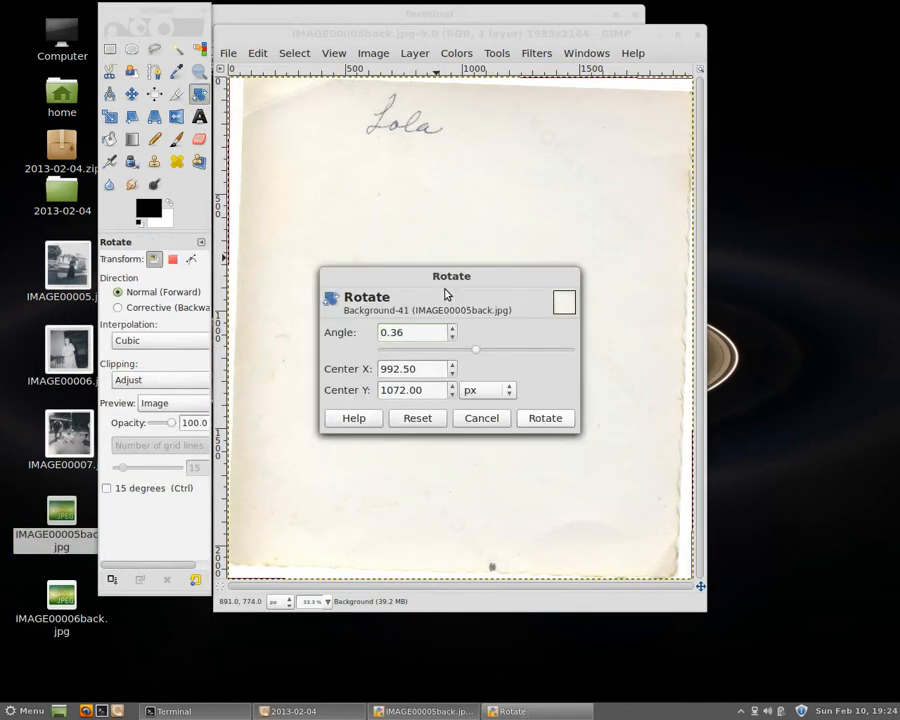
pyautogui.moveTo(473, 354)
pyautogui.mouseDown()
pyautogui.moveTo(466, 352)
pyautogui.moveTo(476, 357)
pyautogui.mouseUp()
pyautogui.moveTo(475, 353); pyautogui.dragTo(473, 353)
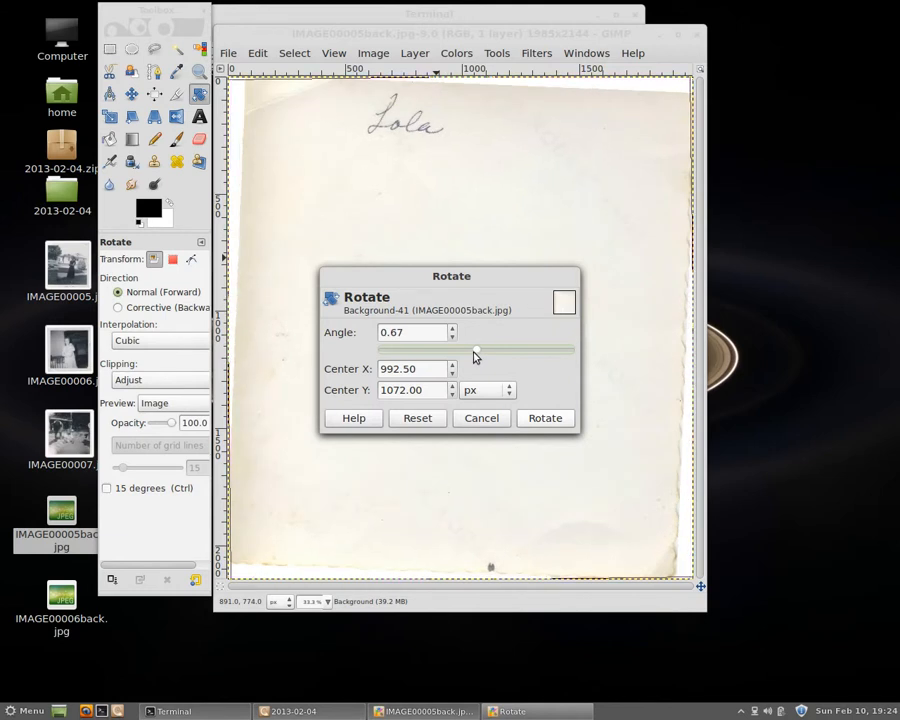
pyautogui.click(453, 338)
pyautogui.click(453, 338)
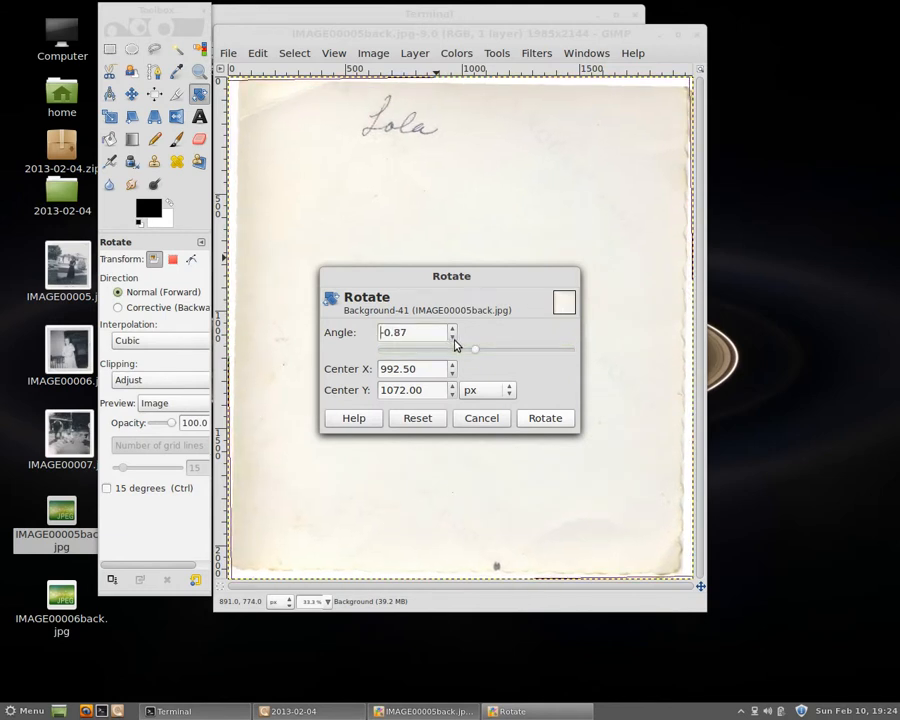
# Set the rotation angle to -2.00 degrees and apply it to straighten the card
pyautogui.moveTo(477, 352); pyautogui.dragTo(368, 336)
pyautogui.click(452, 329)
pyautogui.click(452, 329)
pyautogui.click(452, 329)
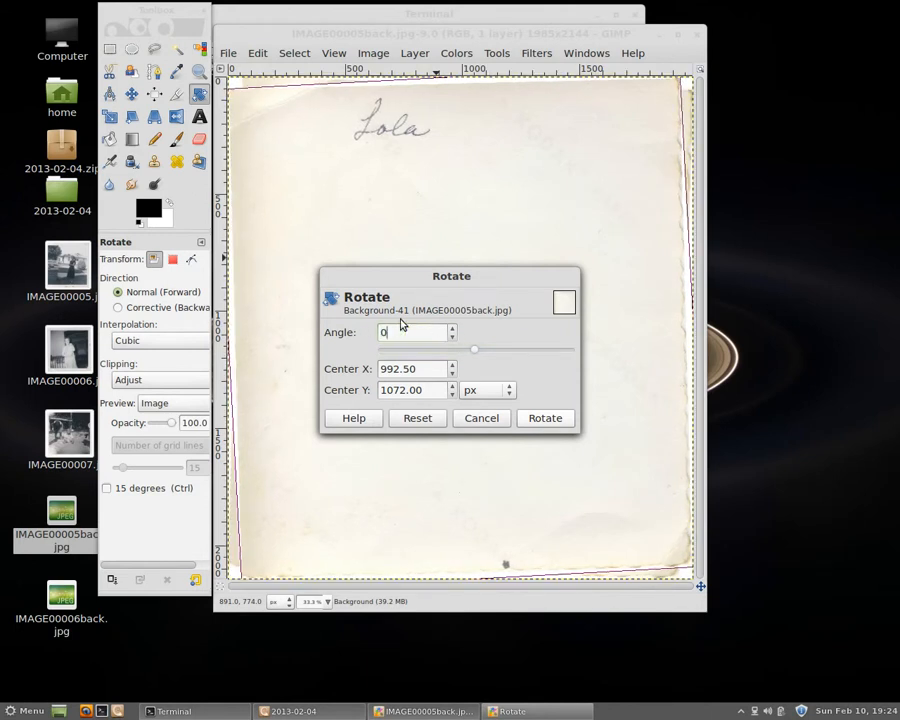
pyautogui.write('3')
pyautogui.press('Return')
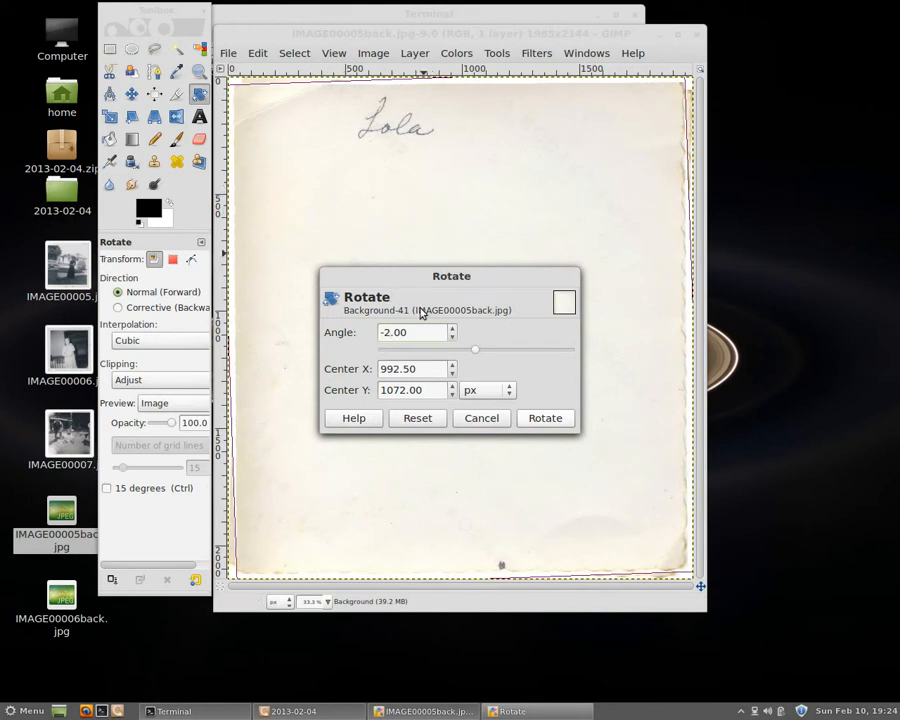
pyautogui.click(545, 418)
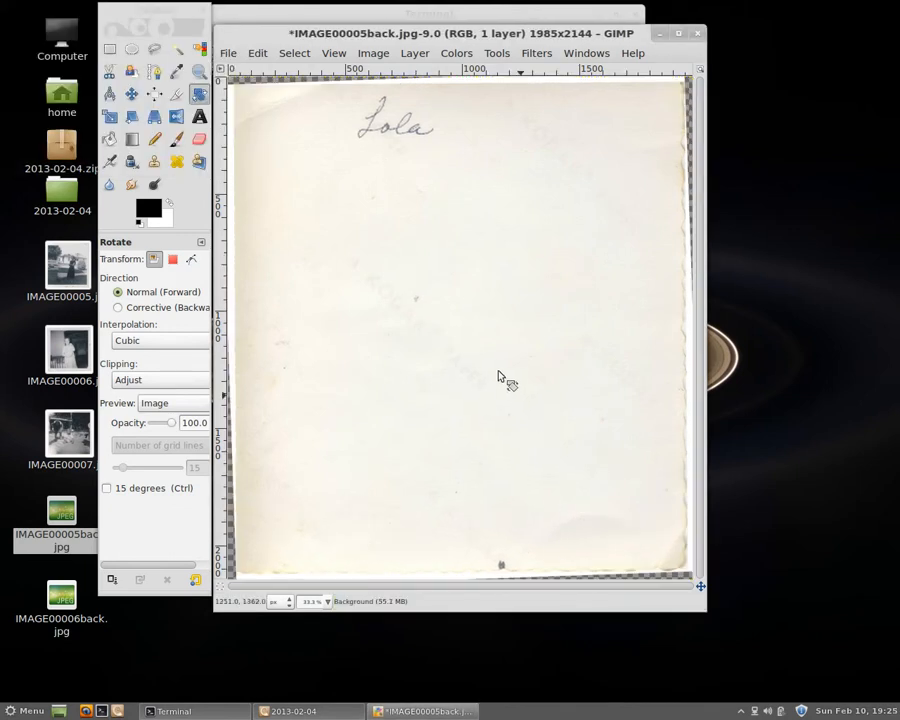
# Save the straightened card over the existing IMAGE00005back.jpg, flattened as a JPEG at quality 85, and close the image
pyautogui.click(228, 53)
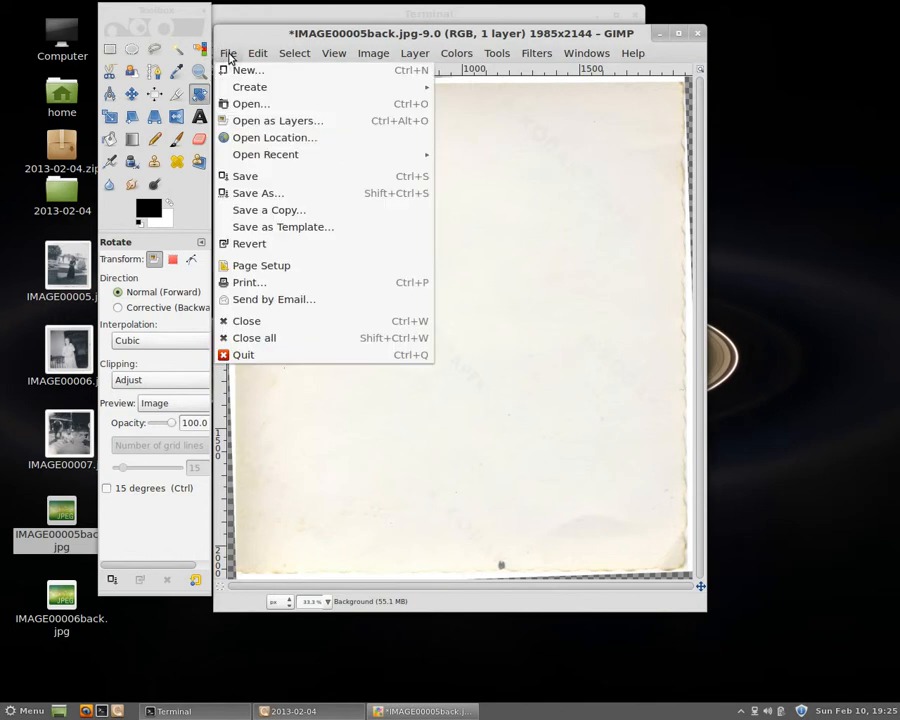
pyautogui.click(243, 178)
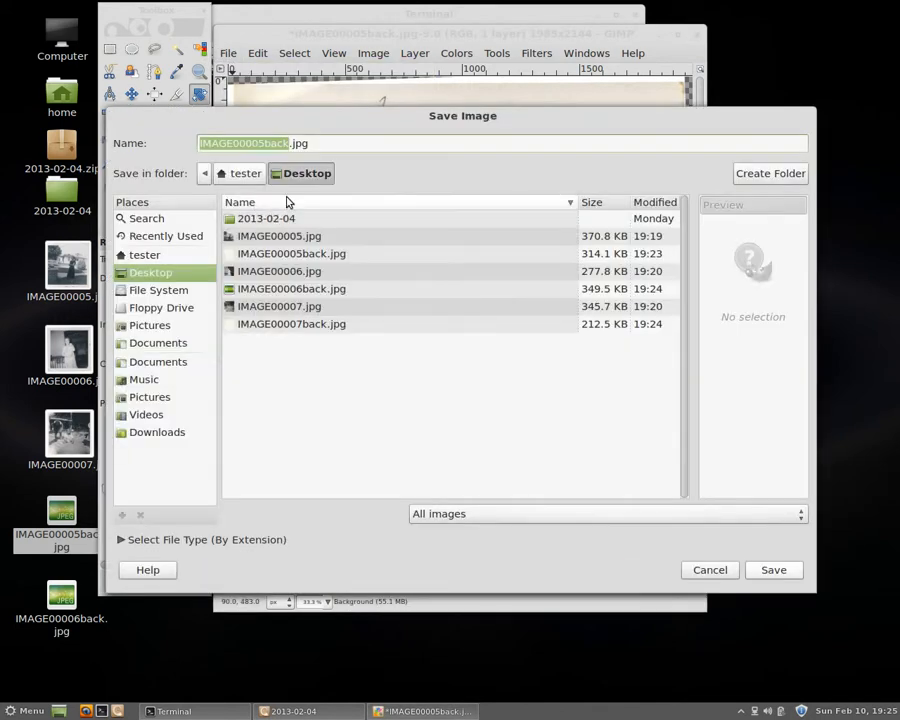
pyautogui.click(765, 569)
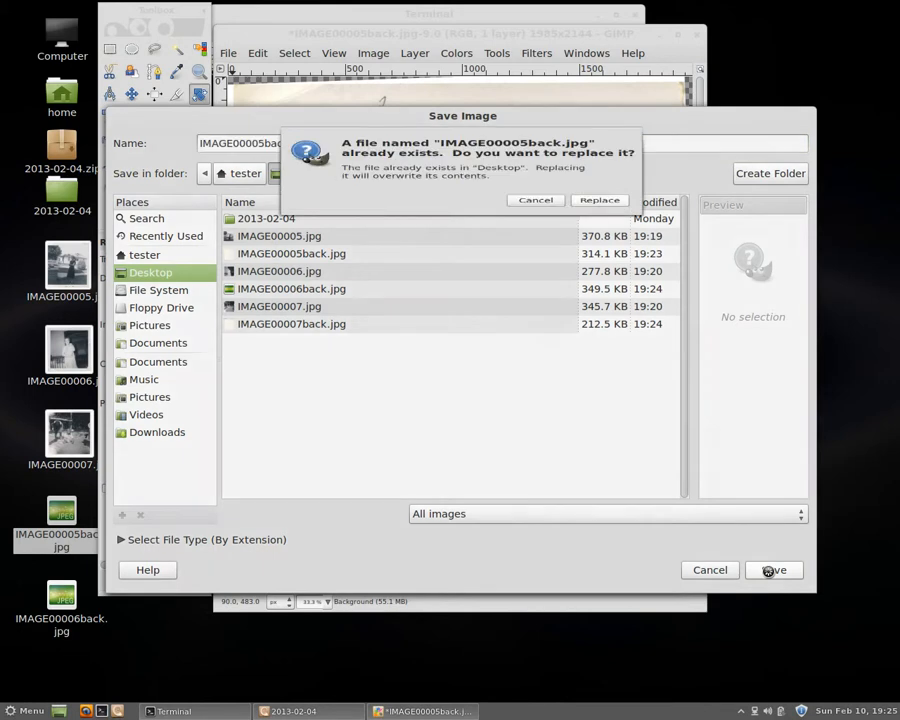
pyautogui.click(602, 244)
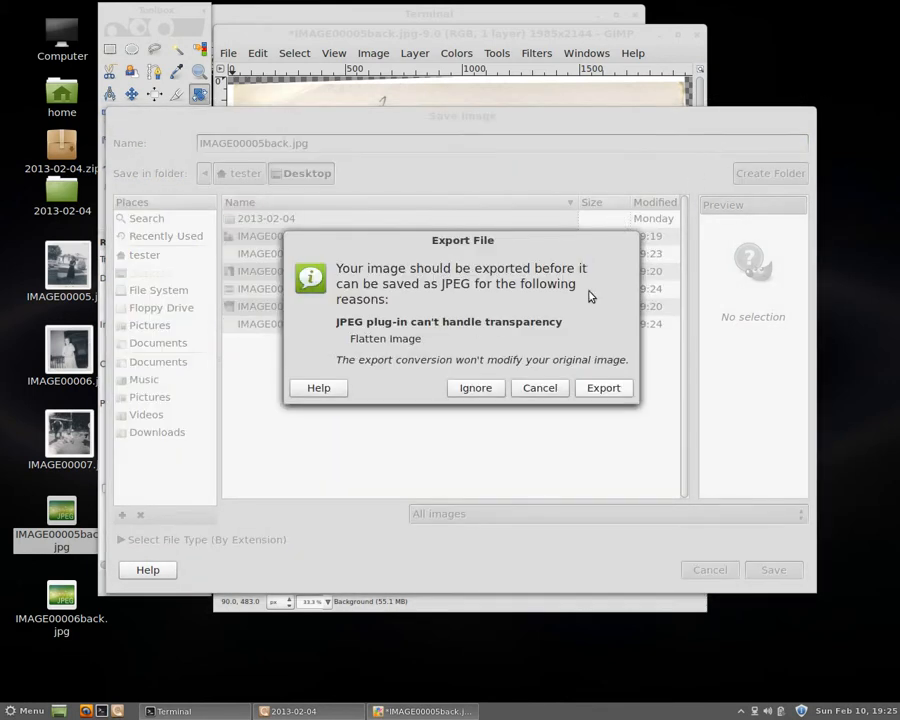
pyautogui.click(602, 389)
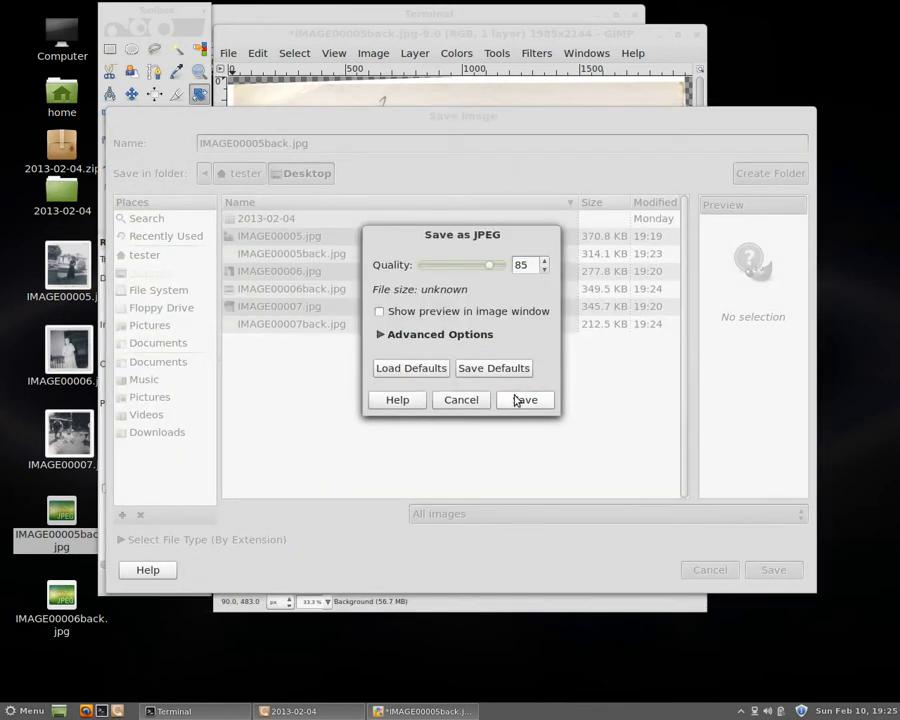
pyautogui.click(511, 401)
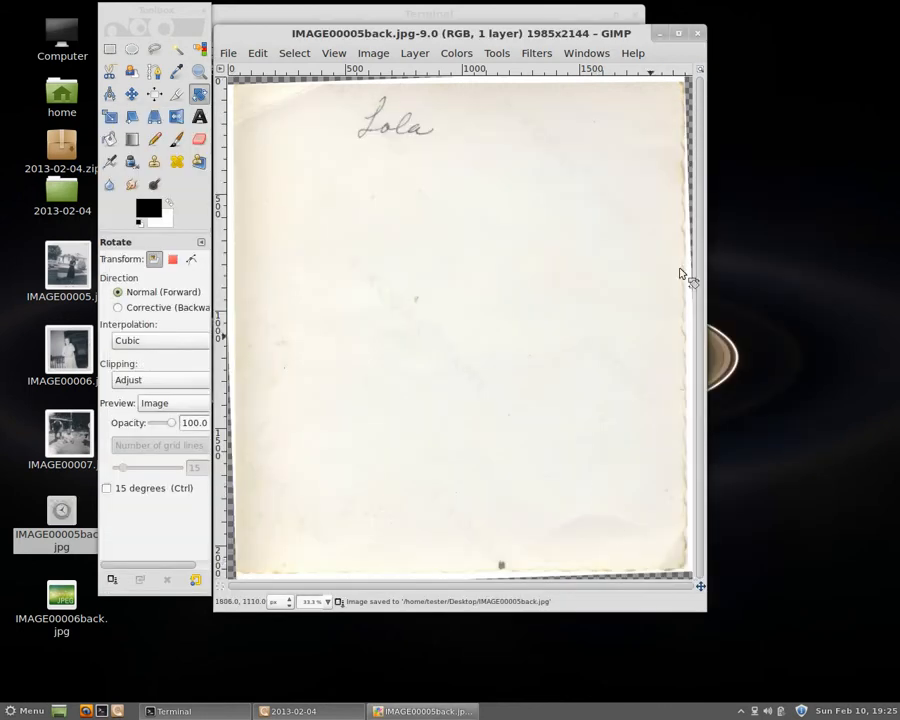
pyautogui.hotkey('ctrl', 'w')
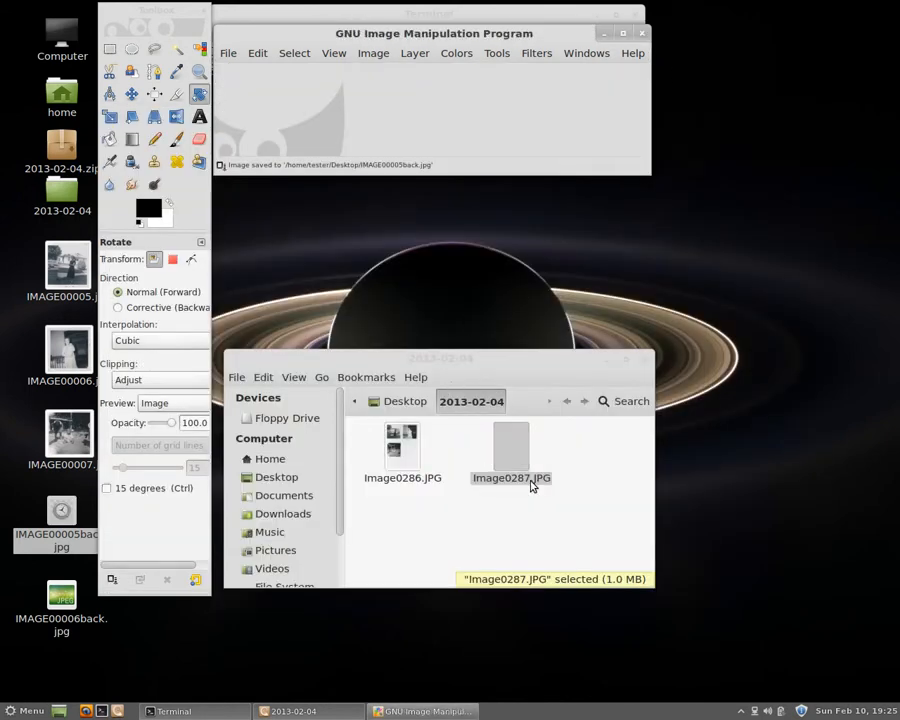
# Open IMAGE00005.jpg and IMAGE00005back.jpg from the desktop in GIMP and arrange their windows with the front beside the back
pyautogui.click(351, 366)
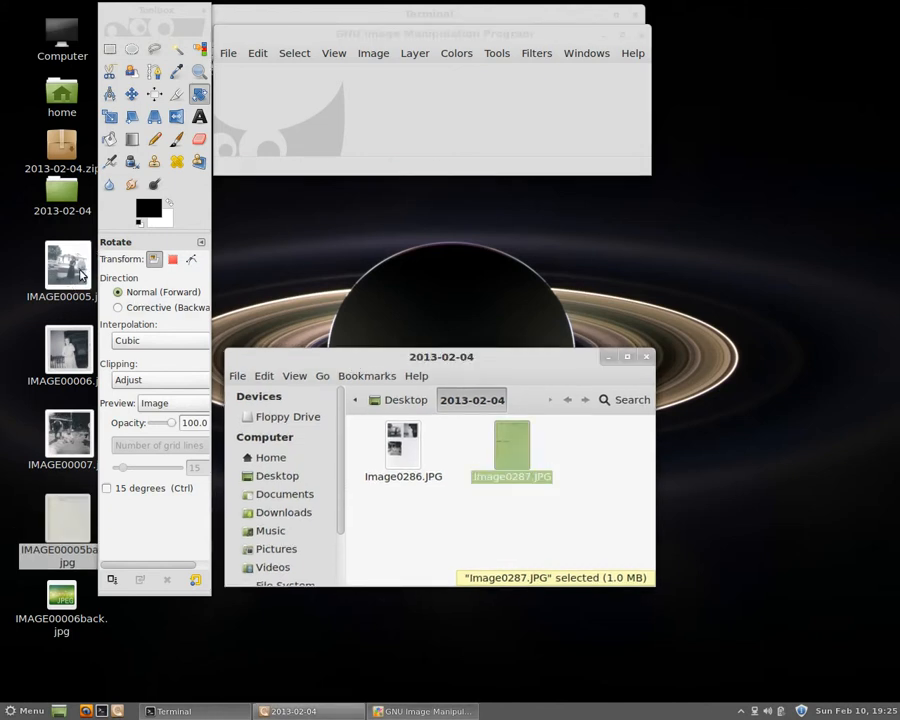
pyautogui.rightClick(70, 270)
pyautogui.moveTo(152, 306)
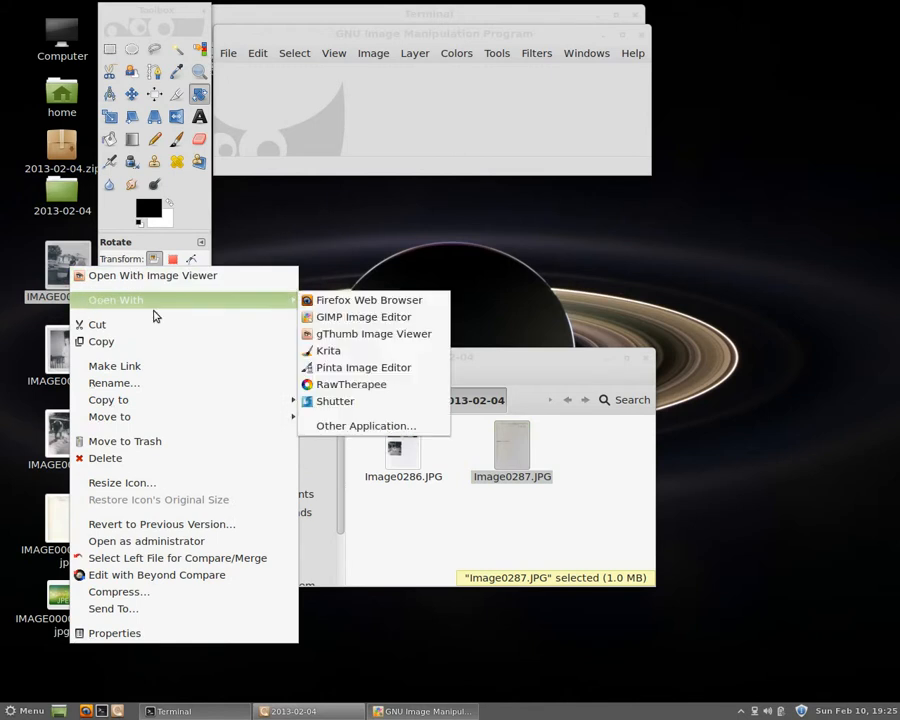
pyautogui.click(312, 320)
pyautogui.click(56, 528)
pyautogui.rightClick(62, 518)
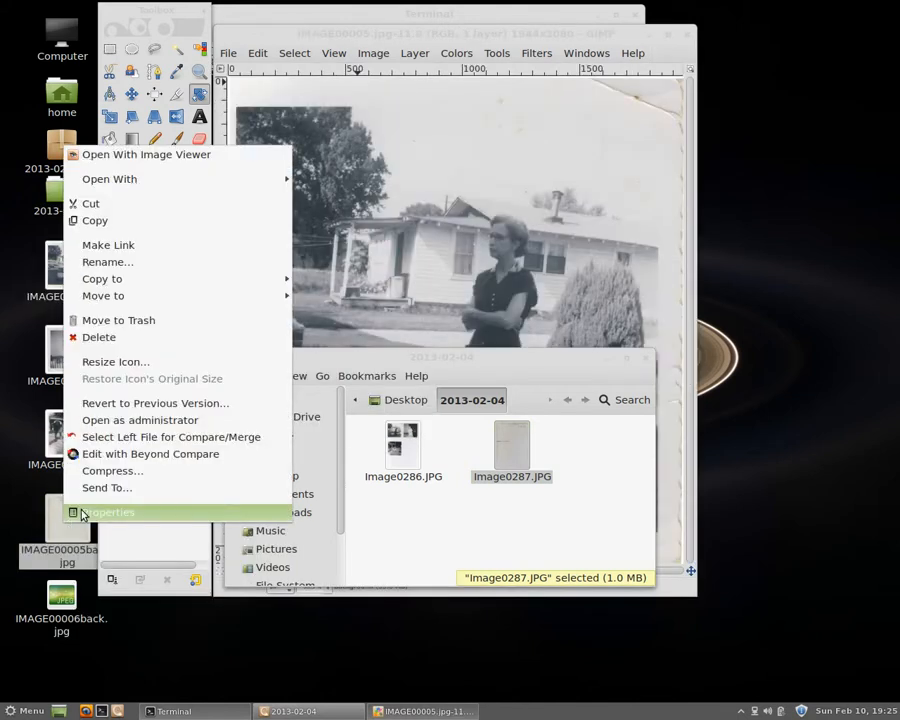
pyautogui.moveTo(278, 182)
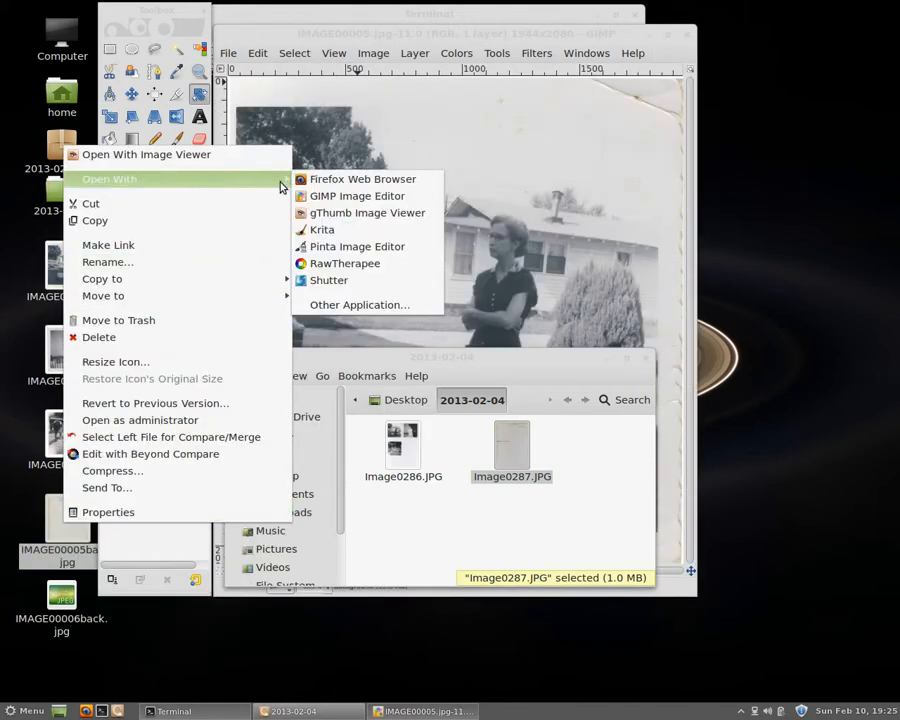
pyautogui.click(330, 194)
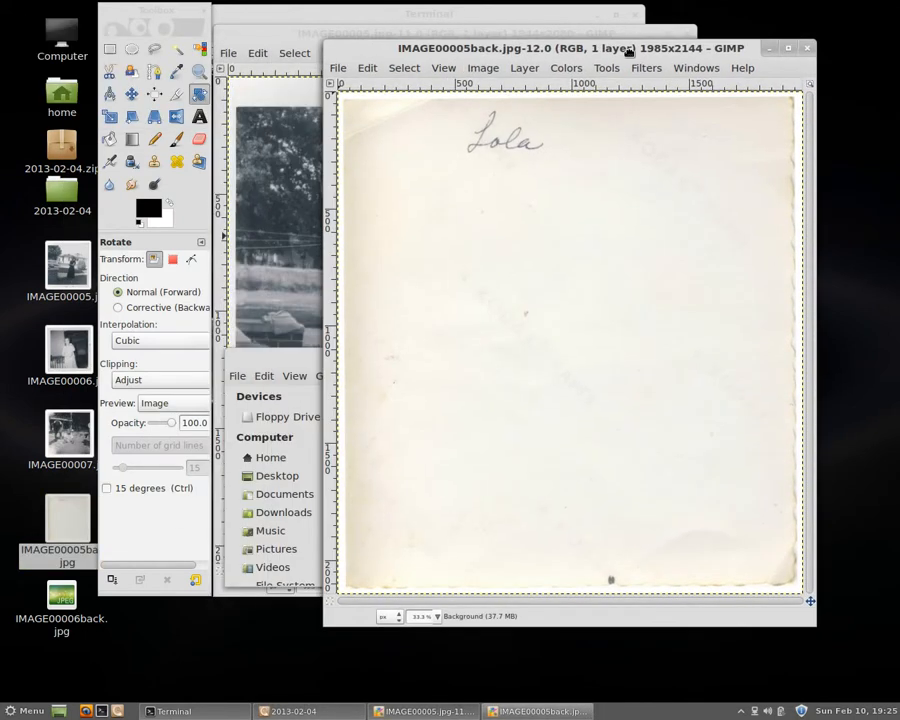
pyautogui.moveTo(628, 50); pyautogui.dragTo(660, 34)
pyautogui.moveTo(364, 28); pyautogui.dragTo(233, 48)
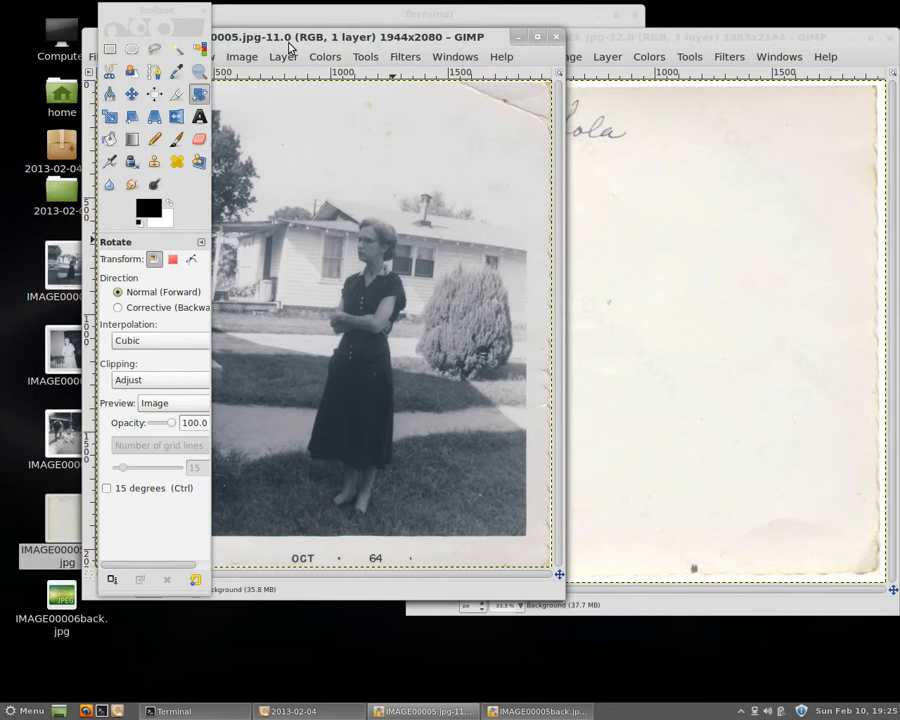
# Start Adam's Combine Images with IMAGE00005.jpg as the left image and IMAGE00005back.jpg as the right, keeping both image windows in view
pyautogui.click(406, 57)
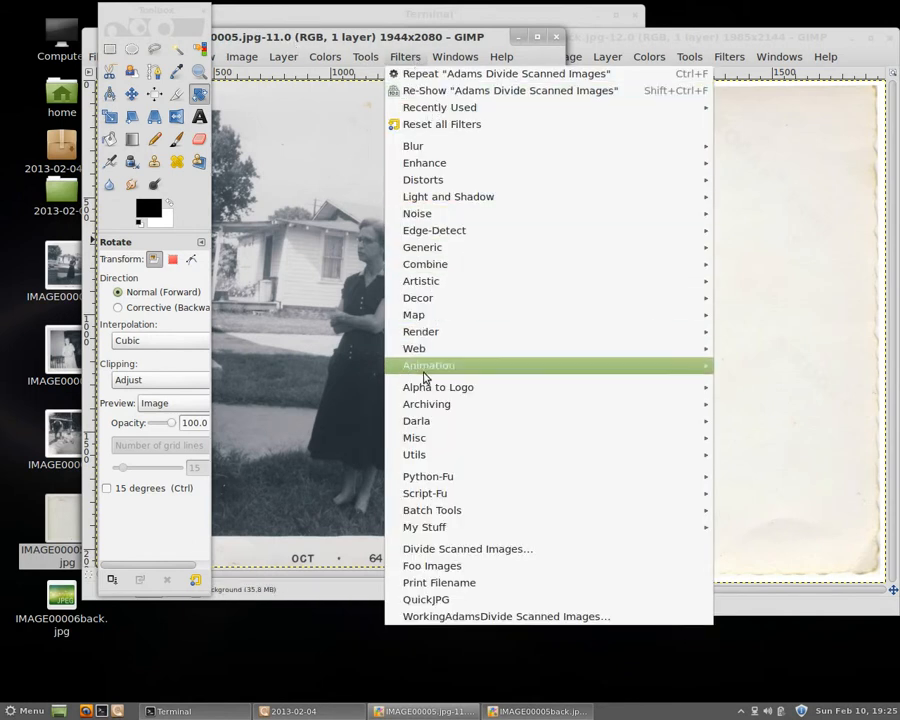
pyautogui.moveTo(424, 406)
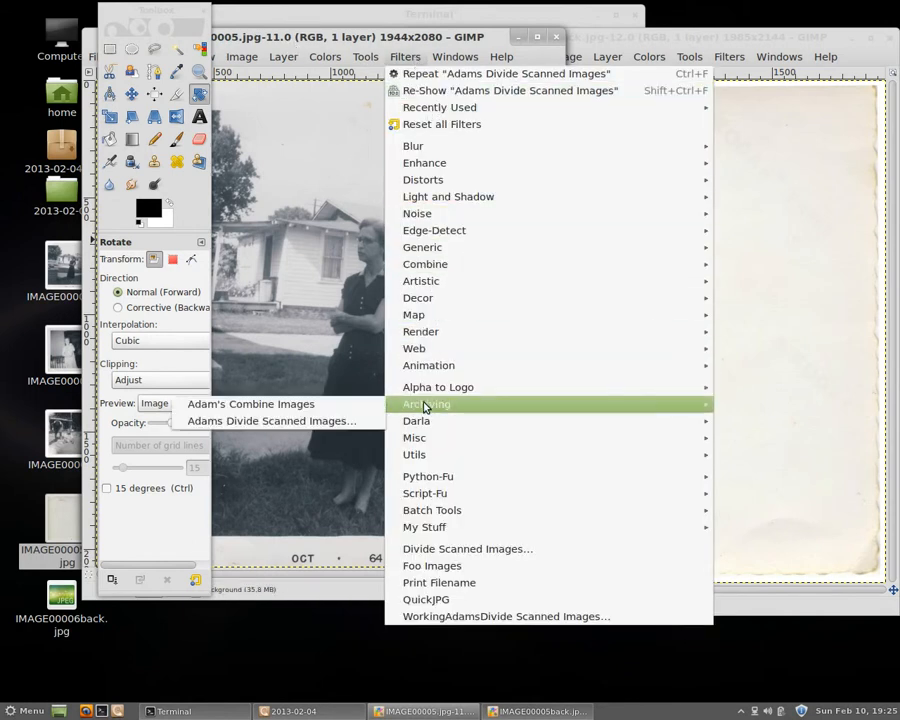
pyautogui.click(304, 412)
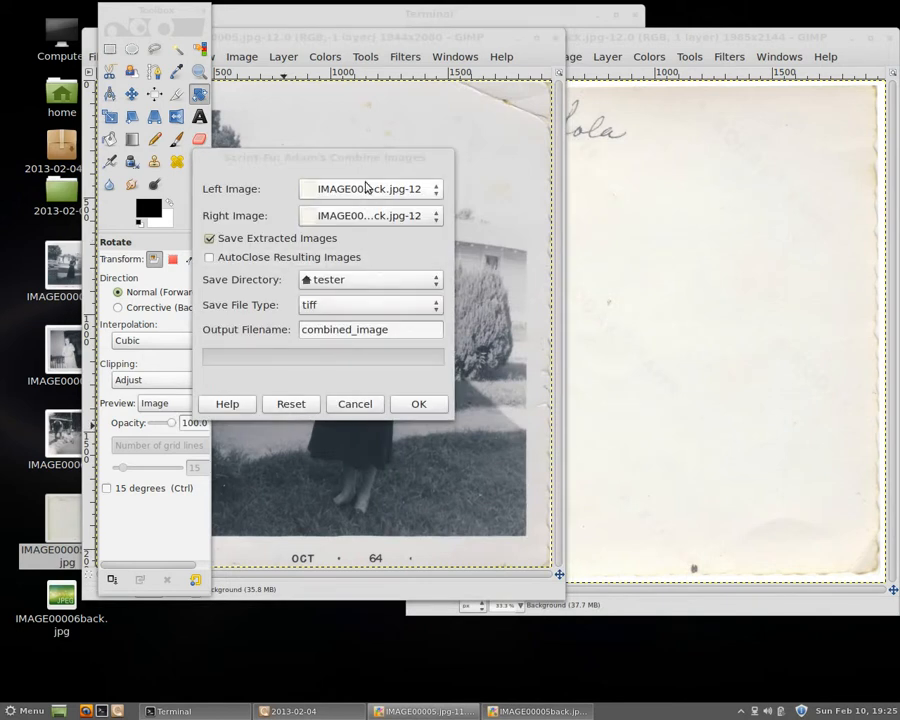
pyautogui.click(368, 190)
pyautogui.click(372, 219)
pyautogui.moveTo(337, 151); pyautogui.dragTo(370, 174)
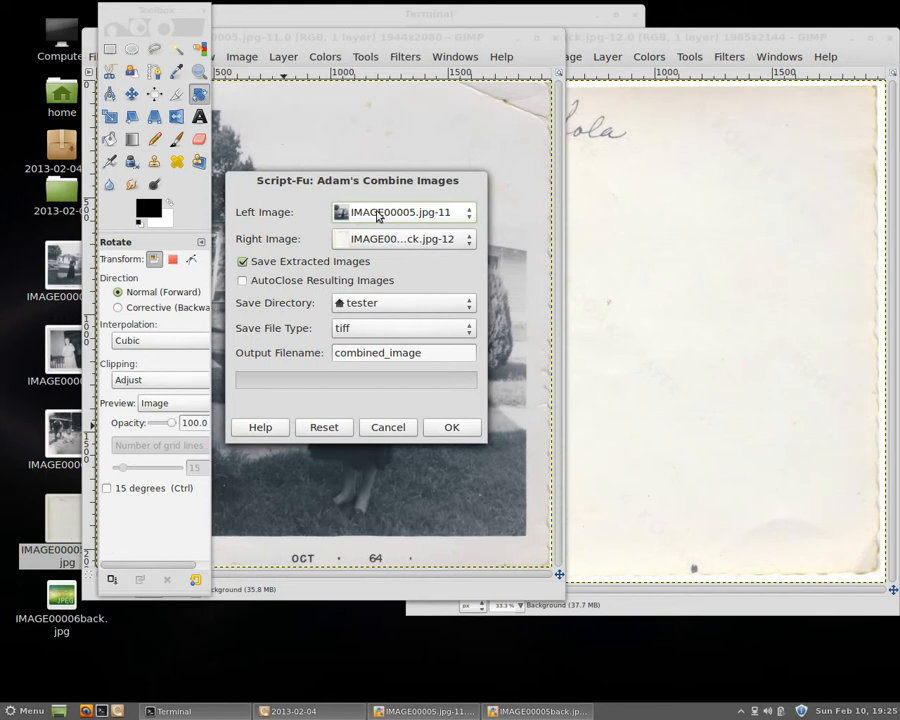
pyautogui.moveTo(397, 37)
pyautogui.mouseDown()
pyautogui.moveTo(386, 37)
pyautogui.moveTo(393, 56)
pyautogui.mouseUp()
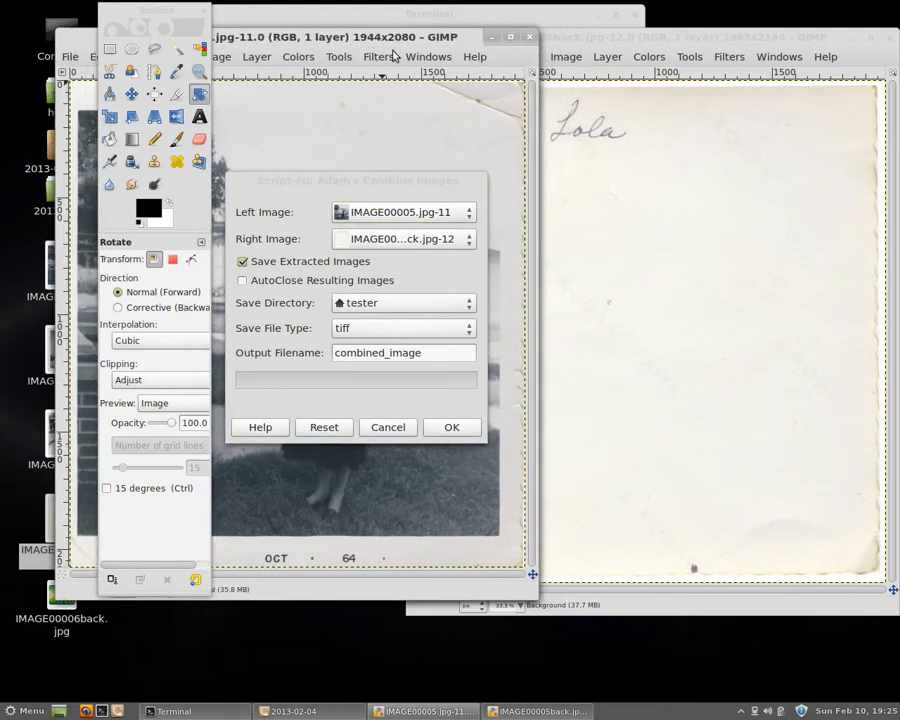
pyautogui.click(569, 40)
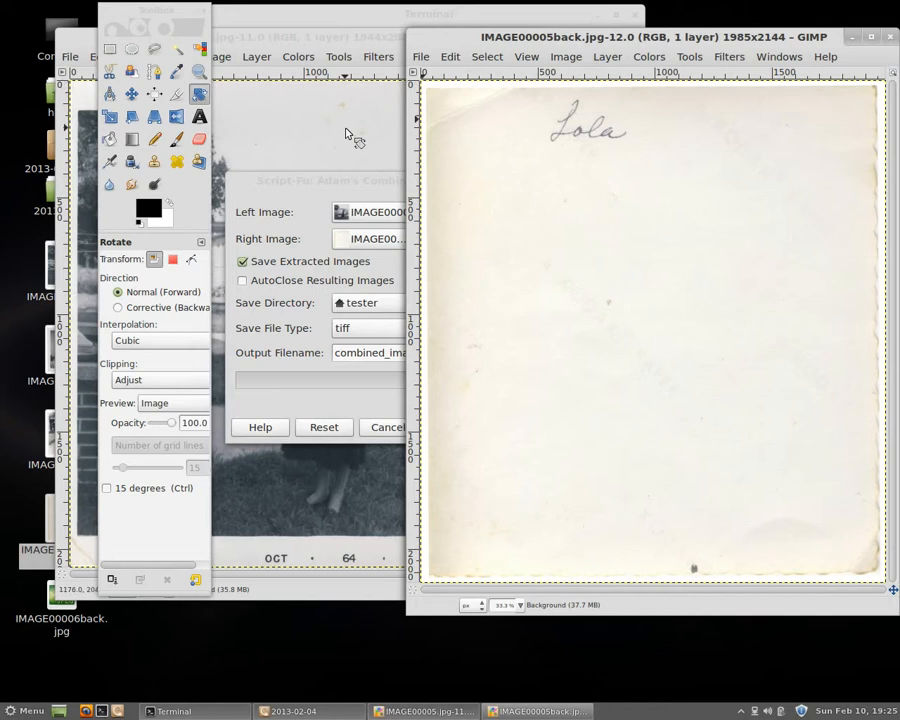
pyautogui.click(318, 128)
pyautogui.moveTo(318, 121); pyautogui.dragTo(321, 125)
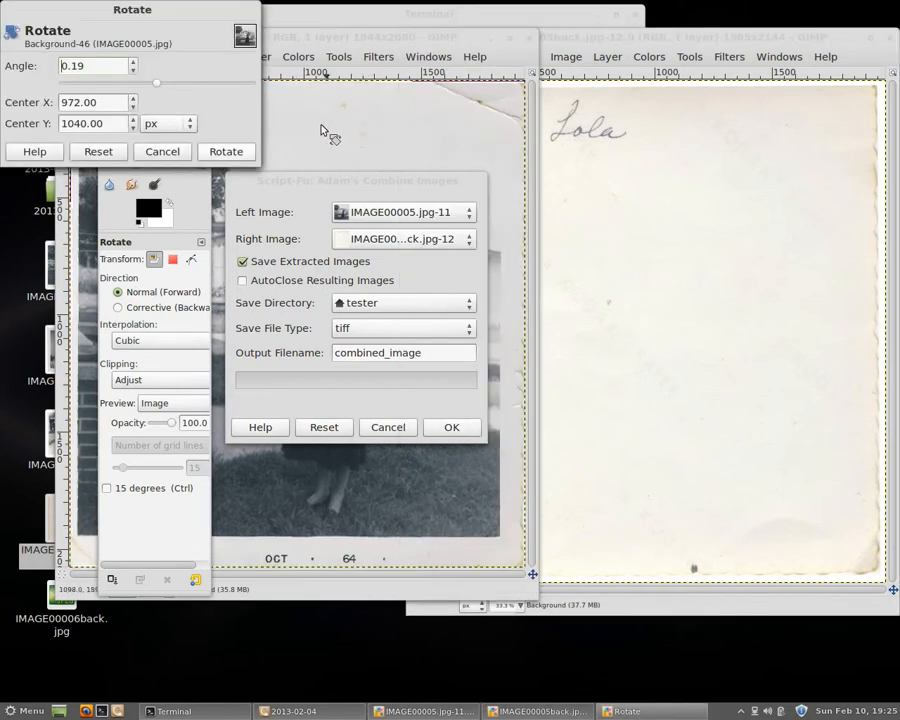
pyautogui.click(155, 151)
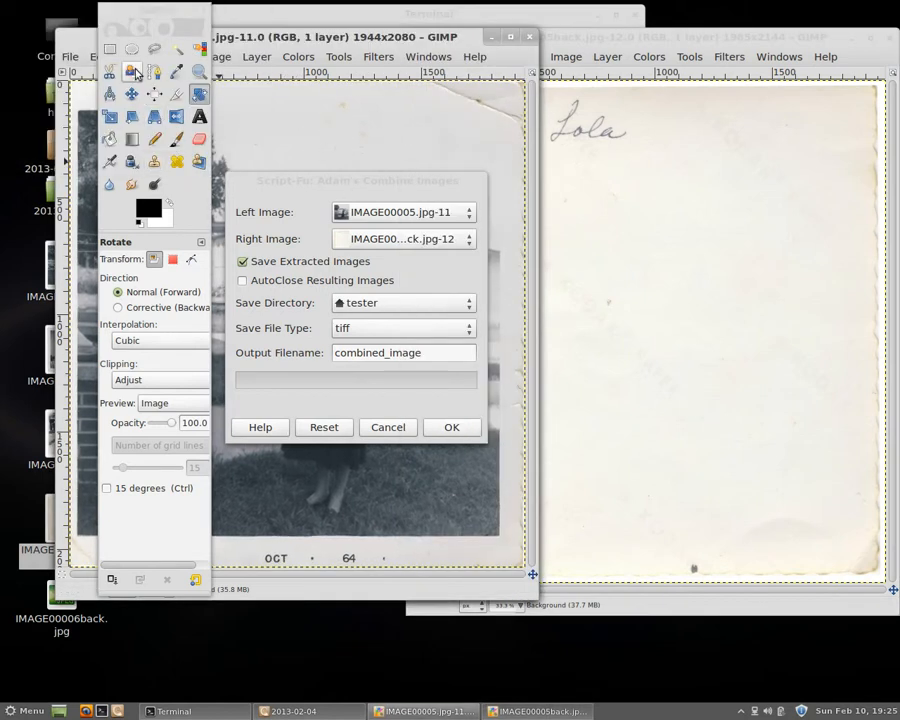
# Switch to the Rectangle Select tool and return to the Combine Images dialog
pyautogui.click(110, 50)
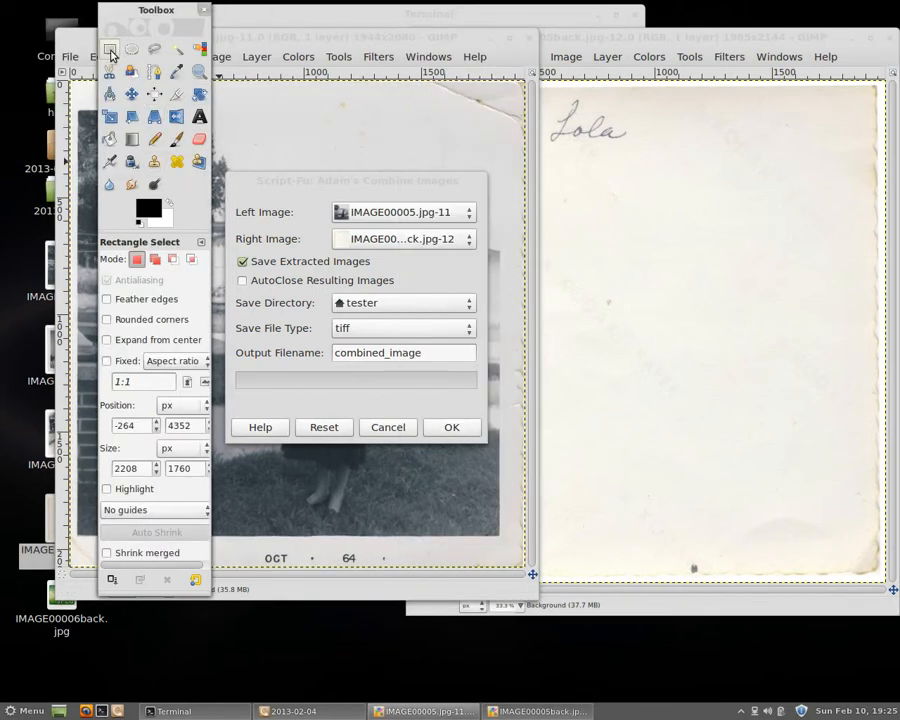
pyautogui.click(638, 42)
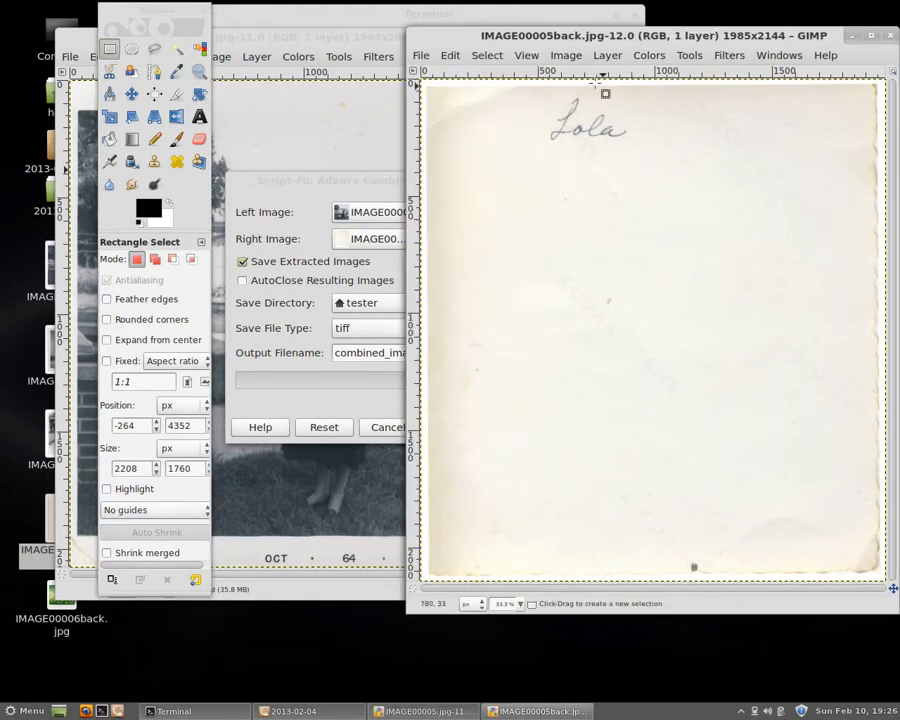
pyautogui.click(340, 183)
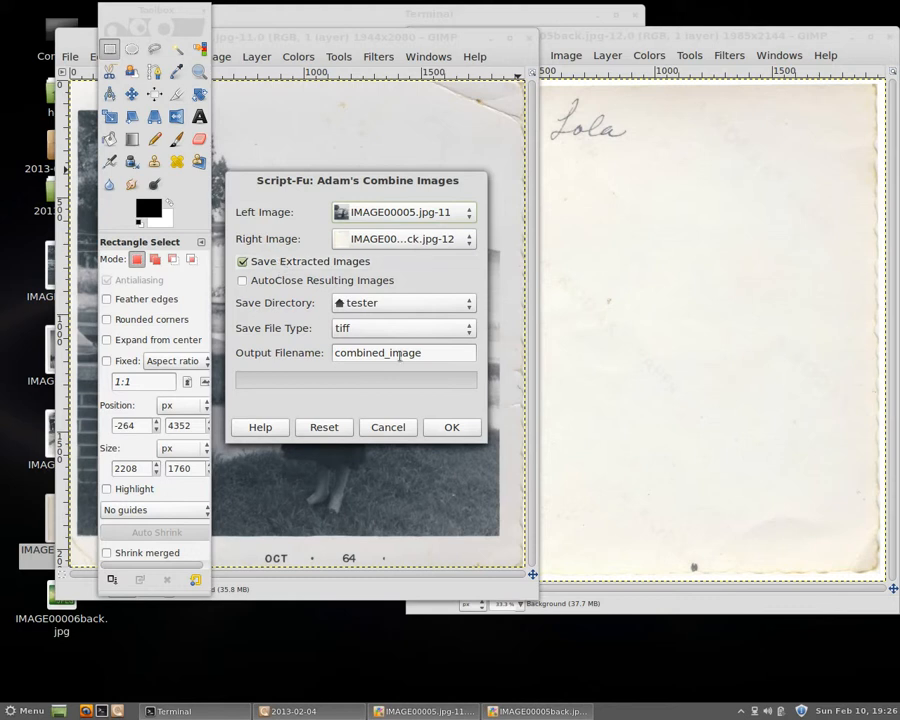
# Set the combined output to the Desktop as a jpg named combined_image005 and run the combine script
pyautogui.click(344, 334)
pyautogui.click(346, 334)
pyautogui.click(347, 334)
pyautogui.click(350, 348)
pyautogui.click(353, 306)
pyautogui.click(355, 323)
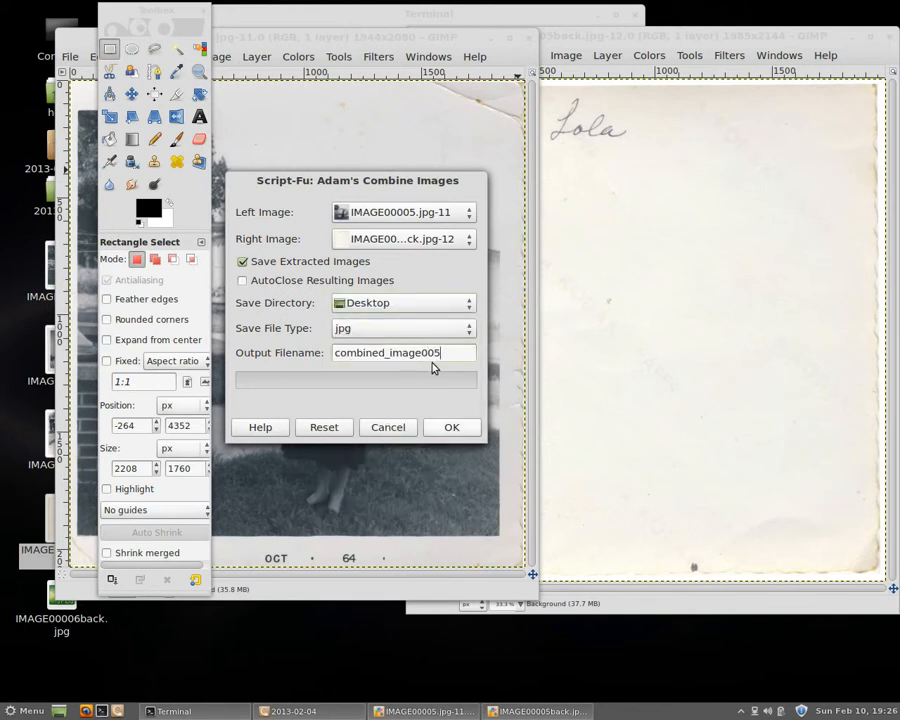
pyautogui.click(452, 427)
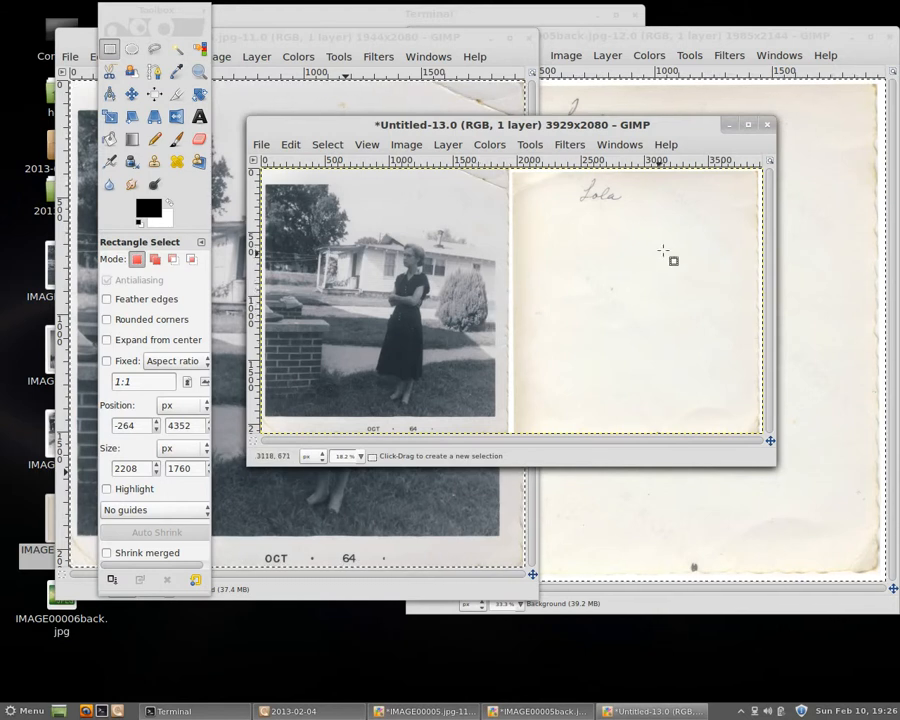
# Start closing the combined image, then move the windows off the desktop icons and select combined_image005.jpg
pyautogui.click(770, 126)
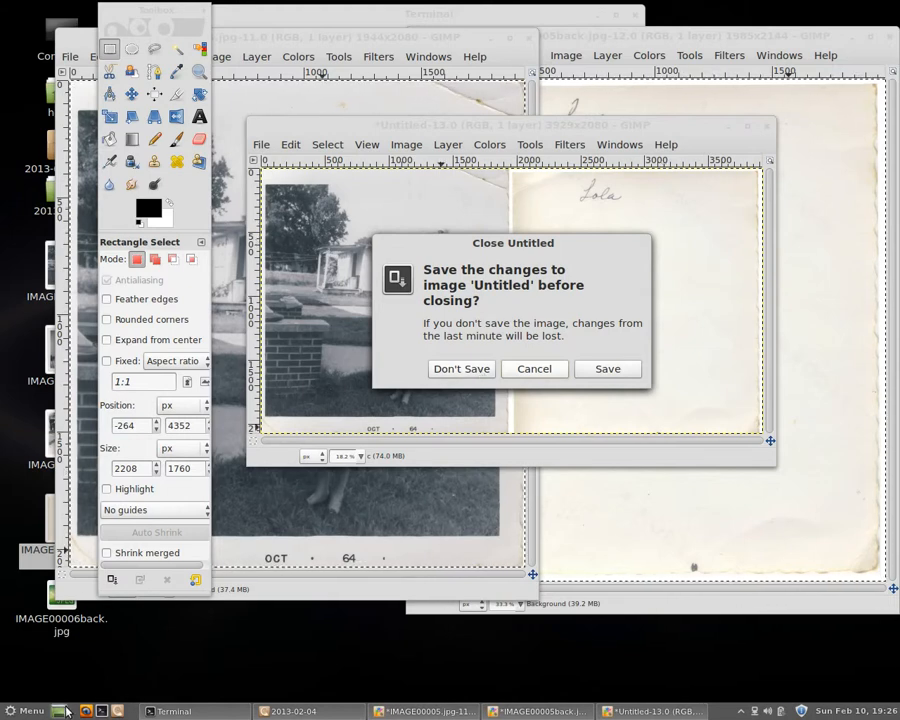
pyautogui.moveTo(302, 15); pyautogui.dragTo(498, 36)
pyautogui.moveTo(349, 46); pyautogui.dragTo(632, 44)
pyautogui.moveTo(153, 20); pyautogui.dragTo(275, 113)
pyautogui.click(178, 137)
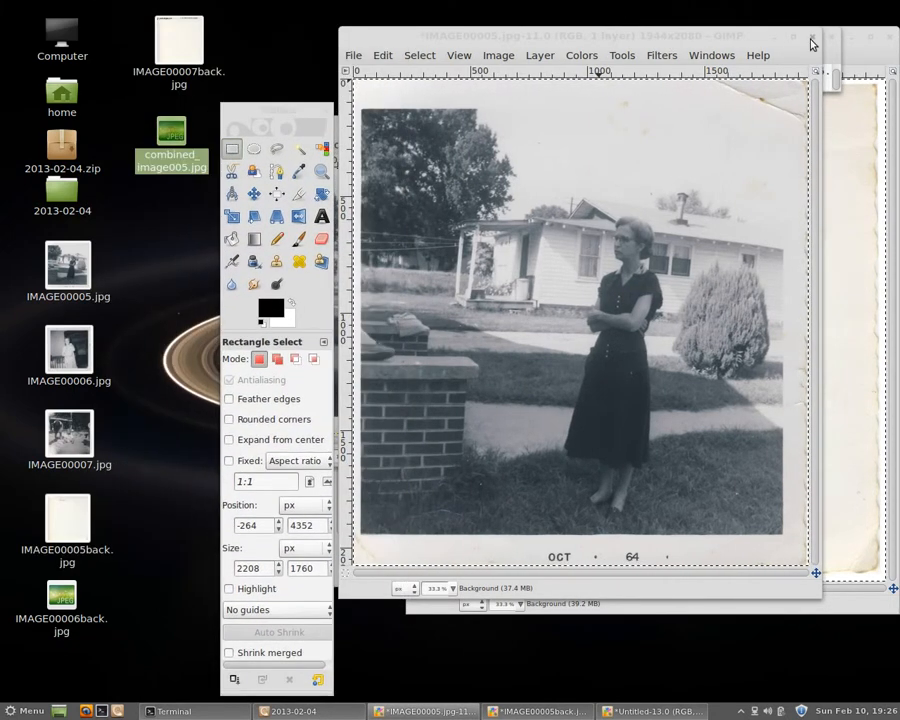
# Close the IMAGE00005.jpg, untitled combined and IMAGE00005back.jpg images without saving their changes
pyautogui.click(812, 38)
pyautogui.click(538, 384)
pyautogui.hotkey('ctrl', 'w')
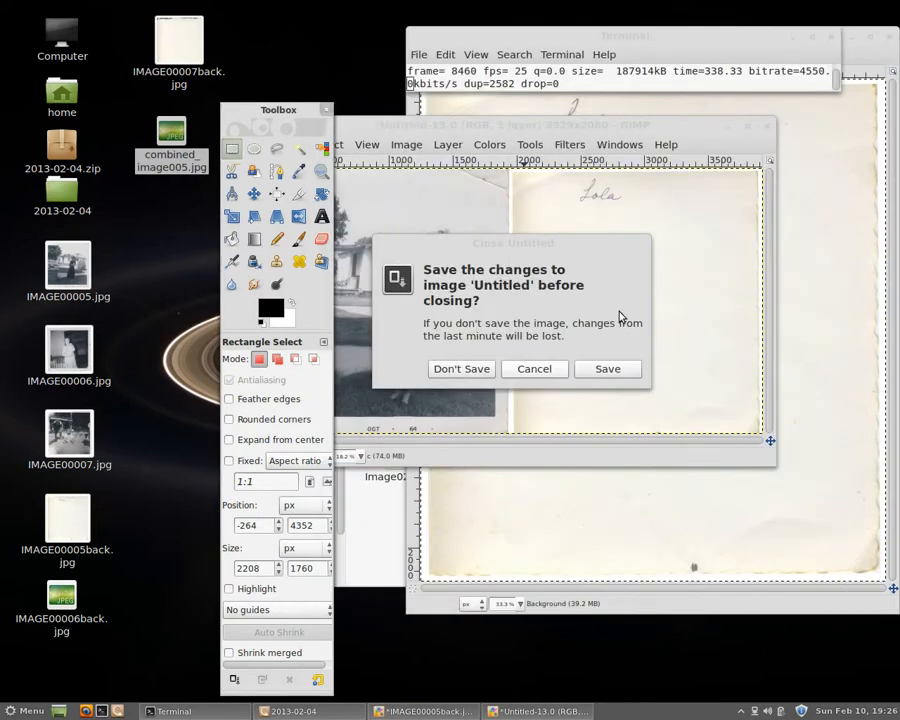
pyautogui.click(488, 372)
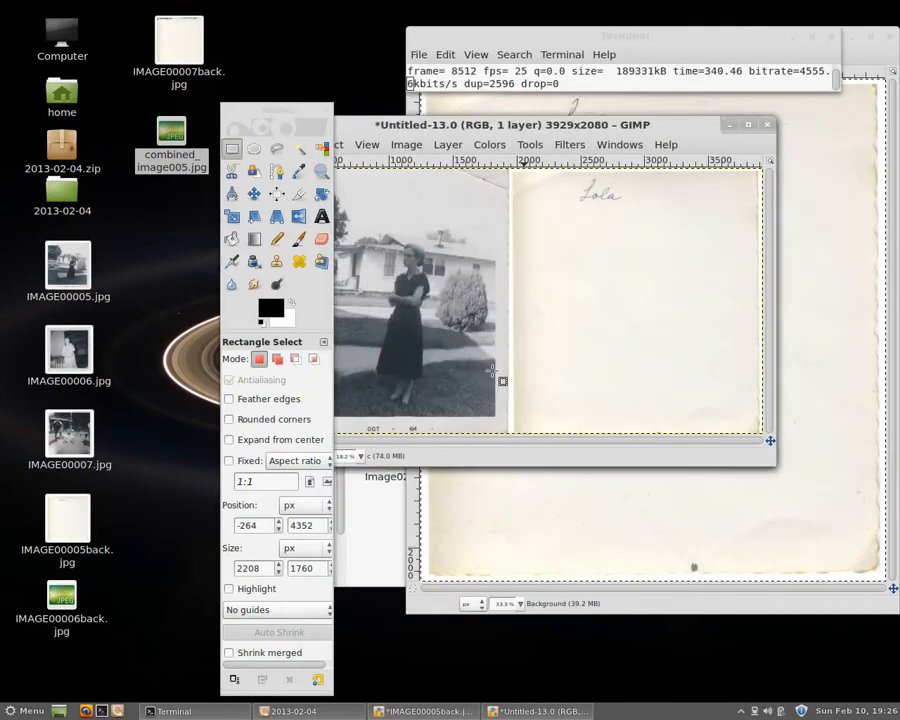
pyautogui.hotkey('ctrl', 'w')
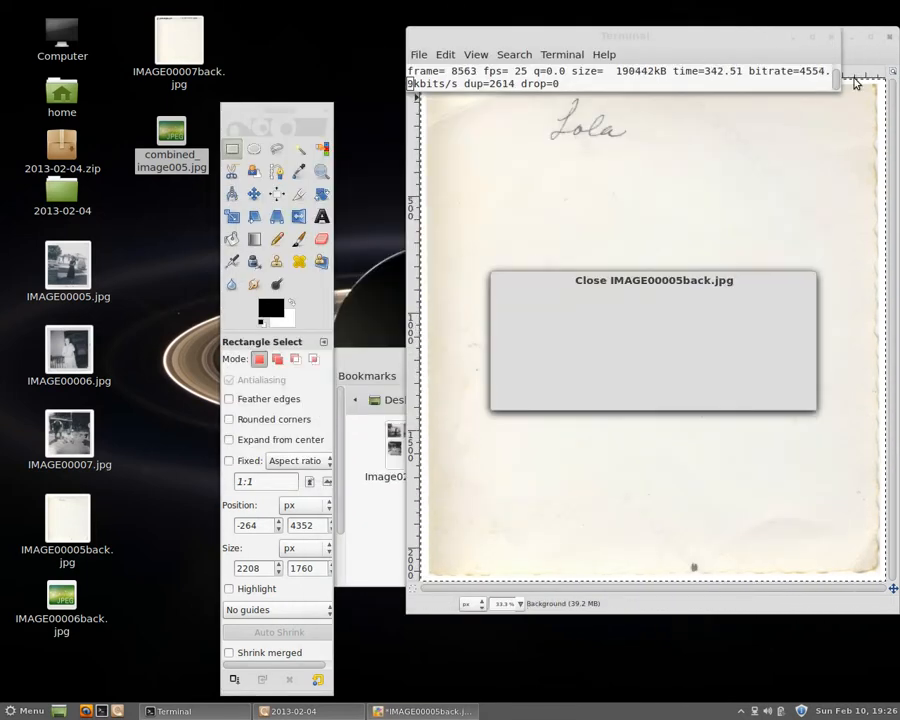
pyautogui.click(598, 389)
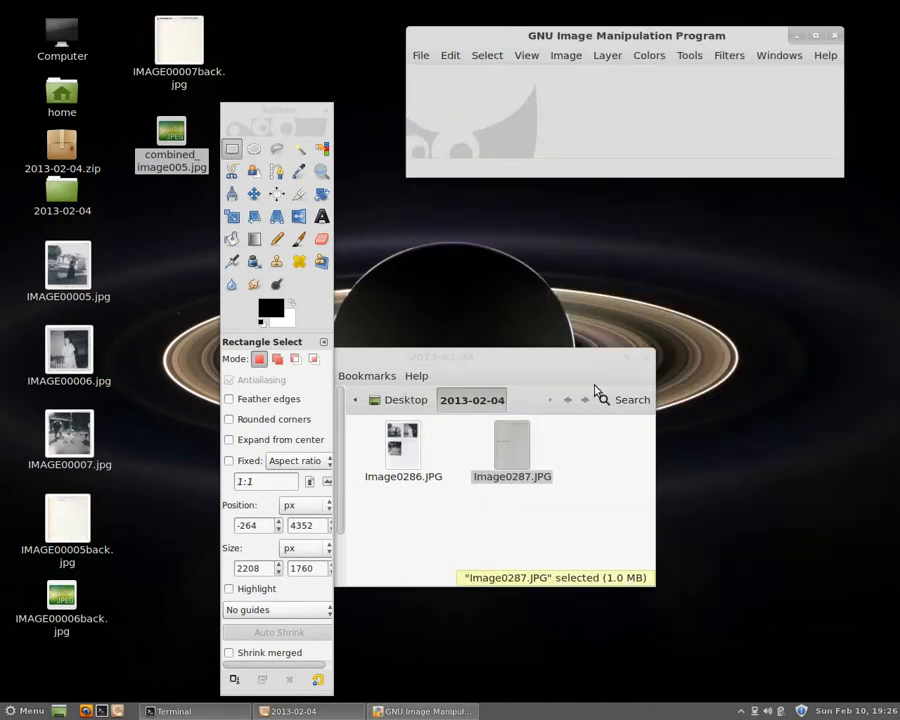
# Open IMAGE00006.jpg and IMAGE00006back.jpg from the desktop together in GIMP
pyautogui.click(83, 346)
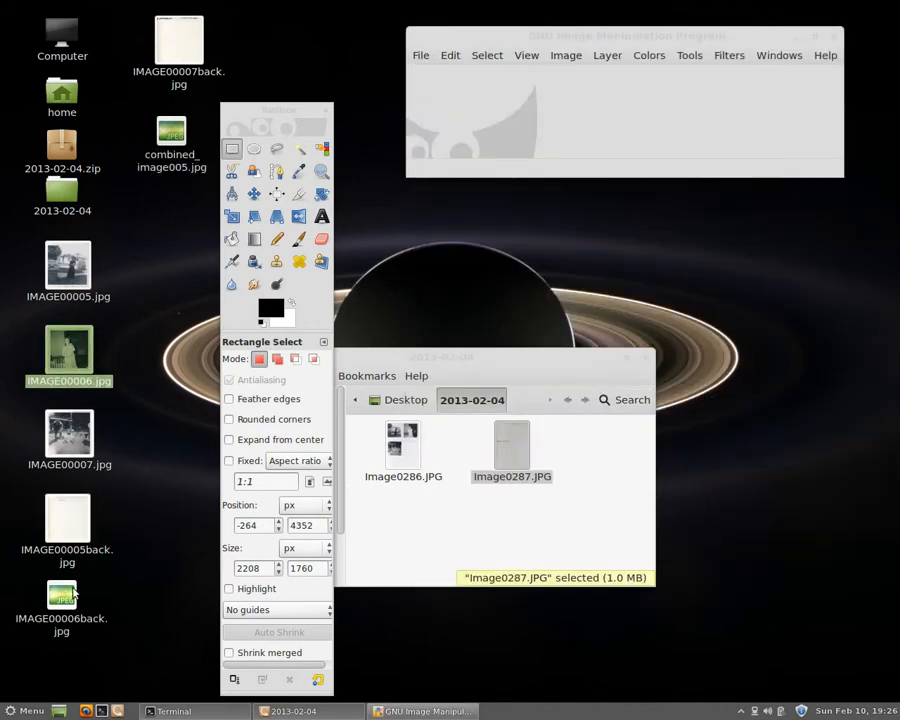
pyautogui.keyDown('ctrl'); pyautogui.click(73, 594); pyautogui.keyUp('ctrl')
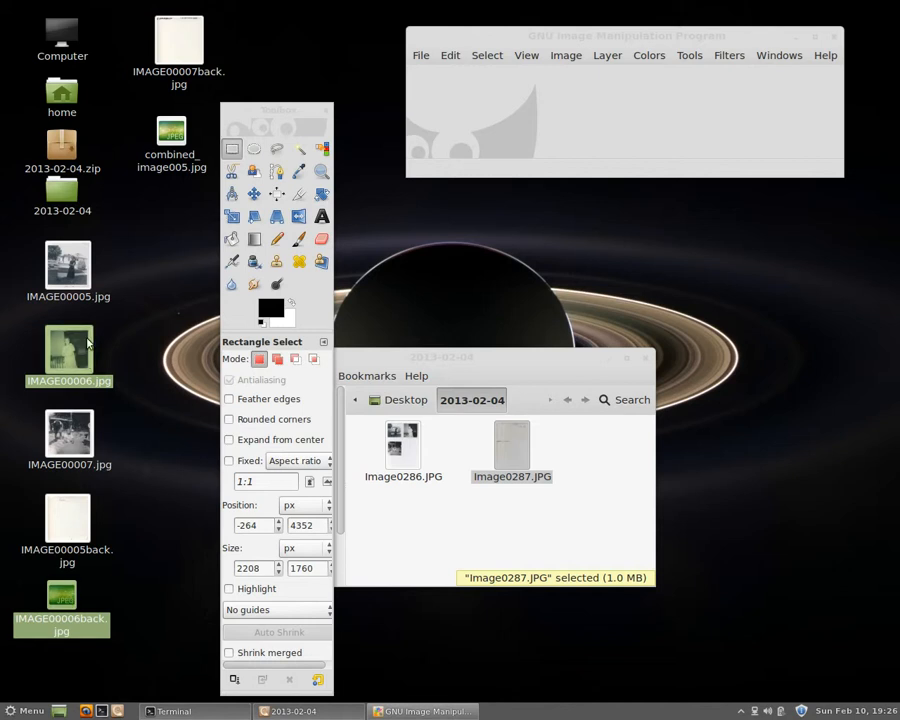
pyautogui.rightClick(75, 622)
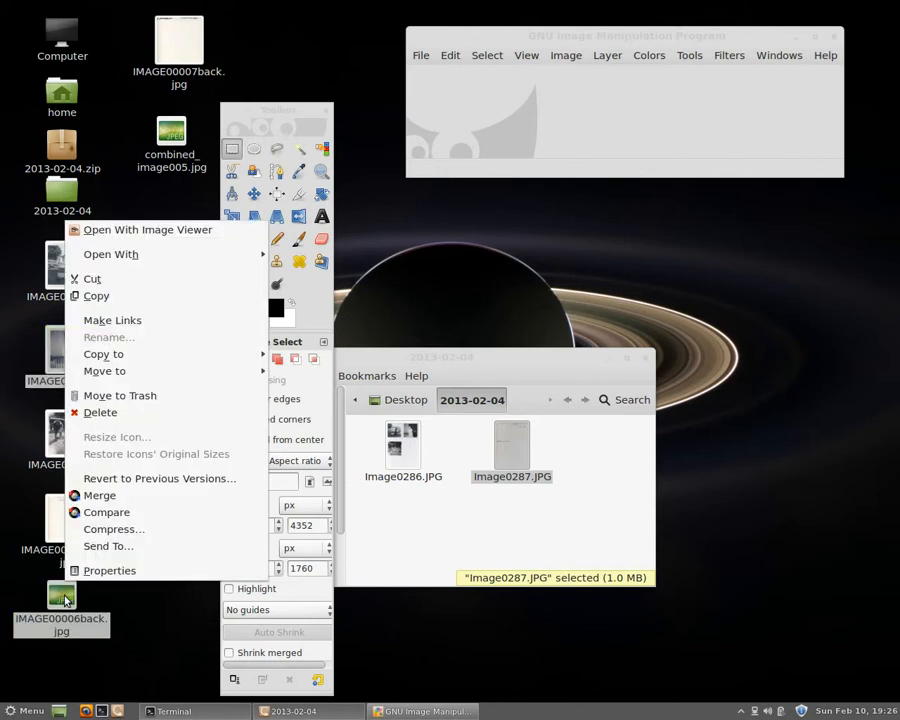
pyautogui.moveTo(145, 258)
pyautogui.click(294, 268)
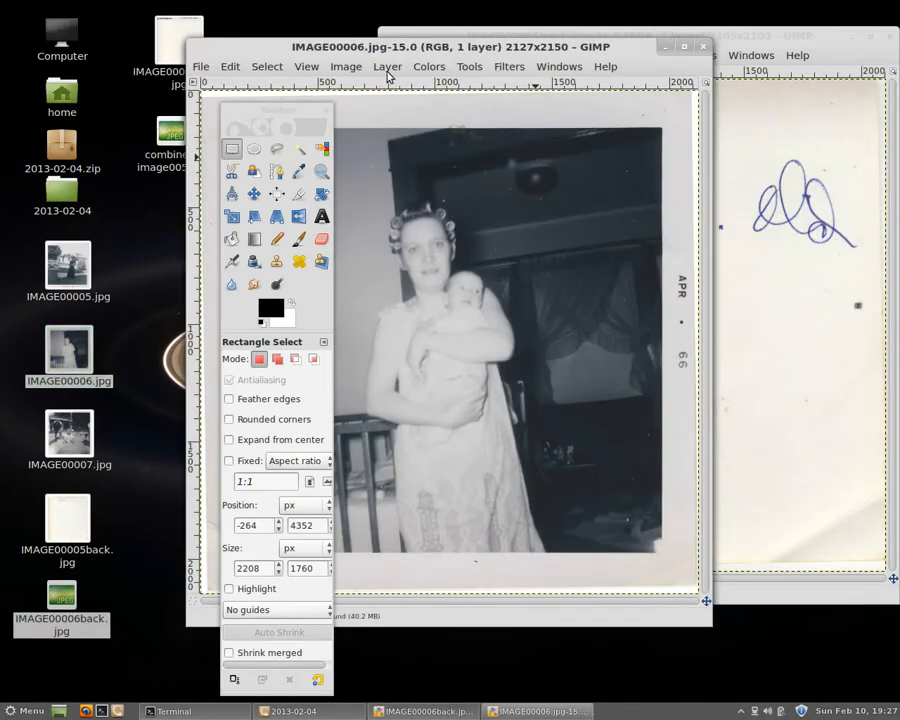
# Run Adam's Combine Images with IMAGE00006.jpg on both sides, auto-closing of resulting images enabled and combined_image006 as the output filename
pyautogui.click(510, 67)
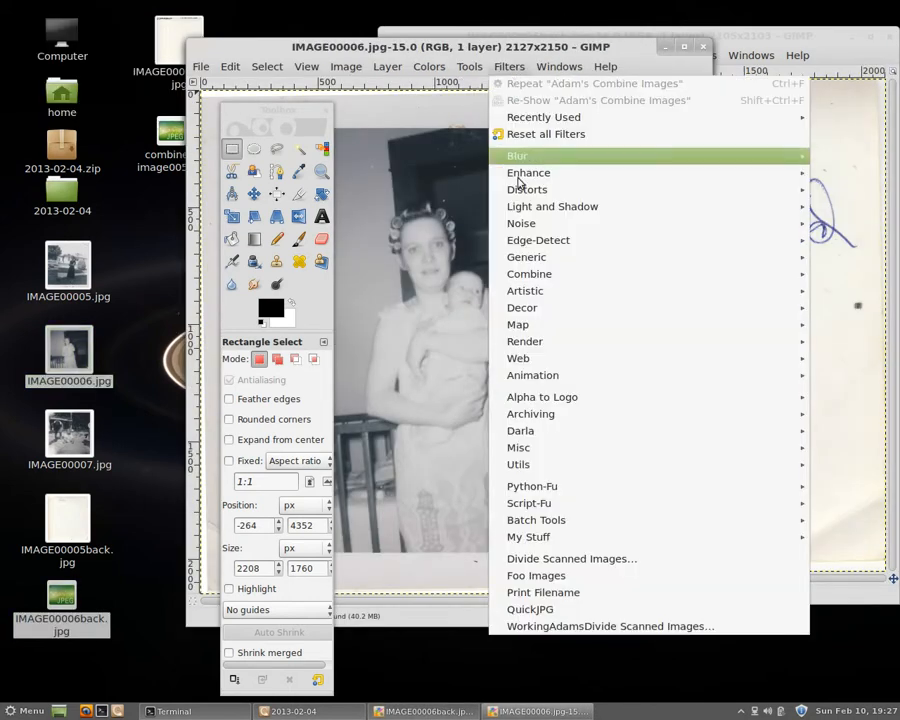
pyautogui.moveTo(532, 416)
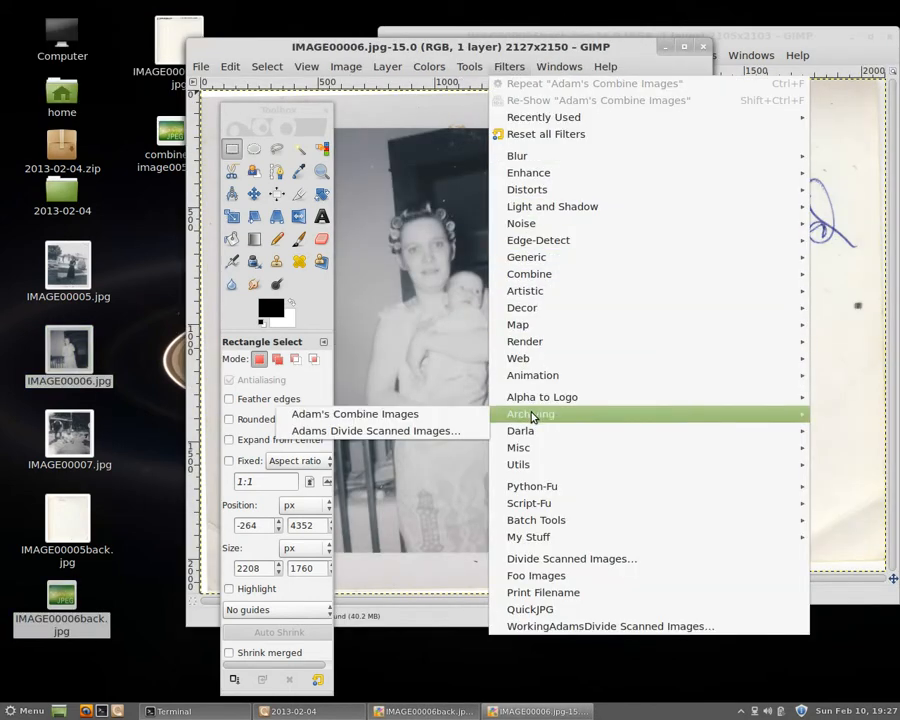
pyautogui.click(430, 414)
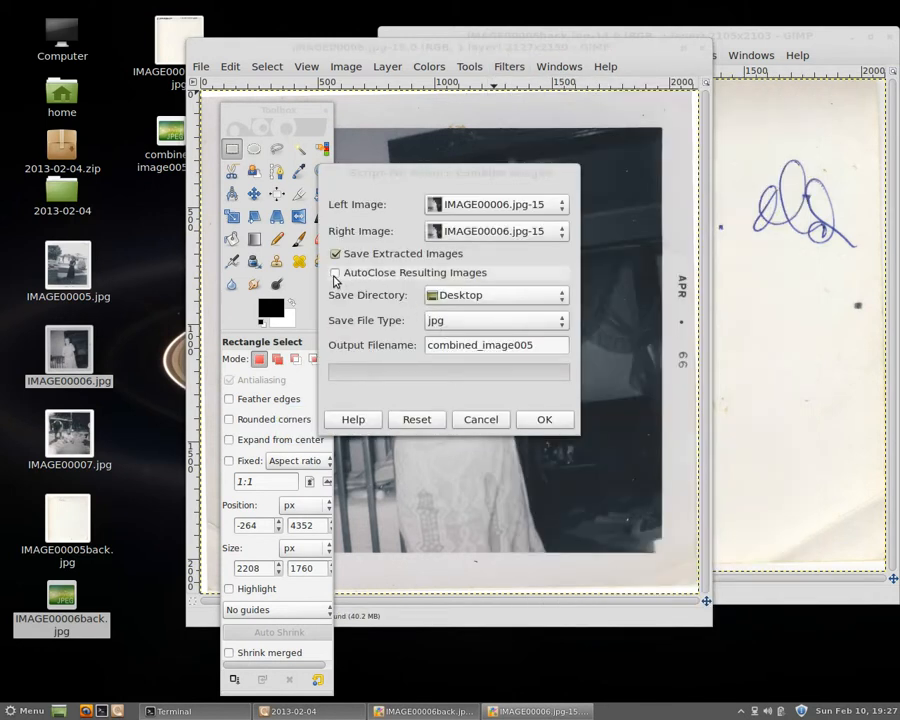
pyautogui.click(336, 273)
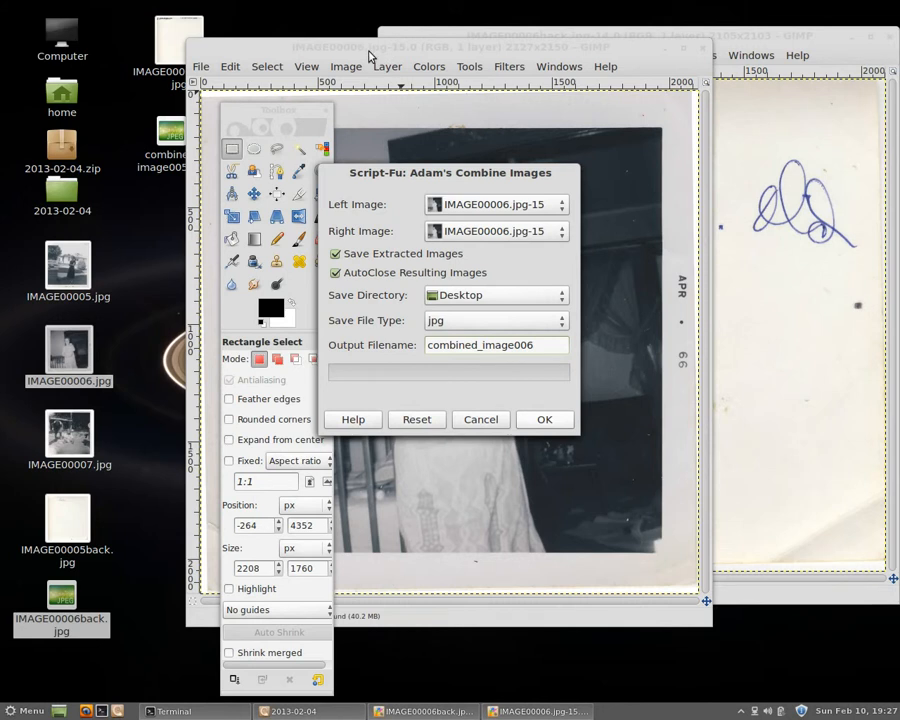
pyautogui.click(538, 420)
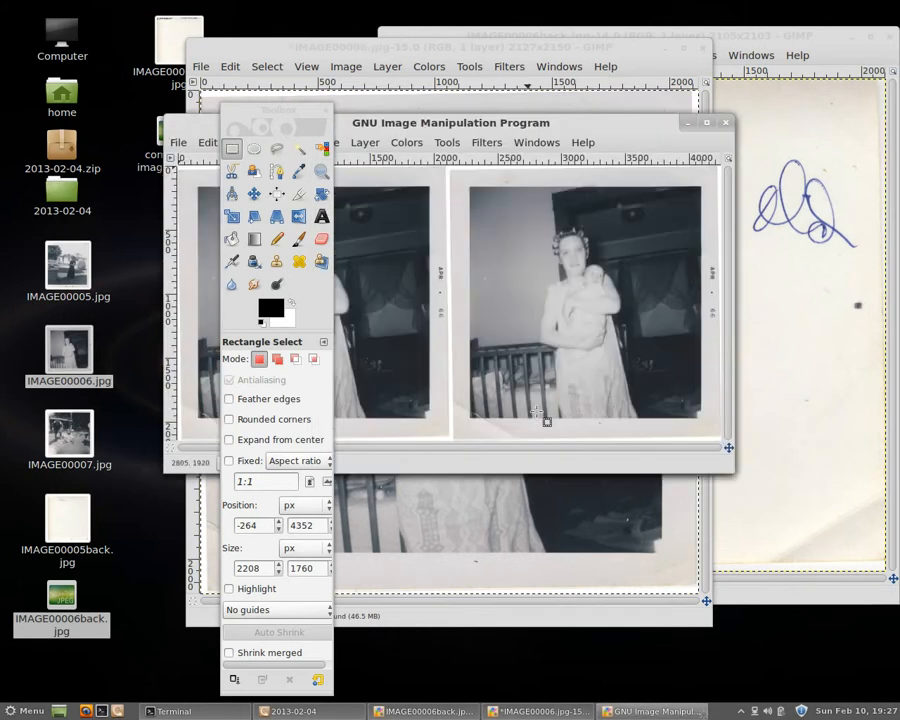
# Close the untitled combined image without saving it and dismiss the script's error messages
pyautogui.hotkey('ctrl', 'w')
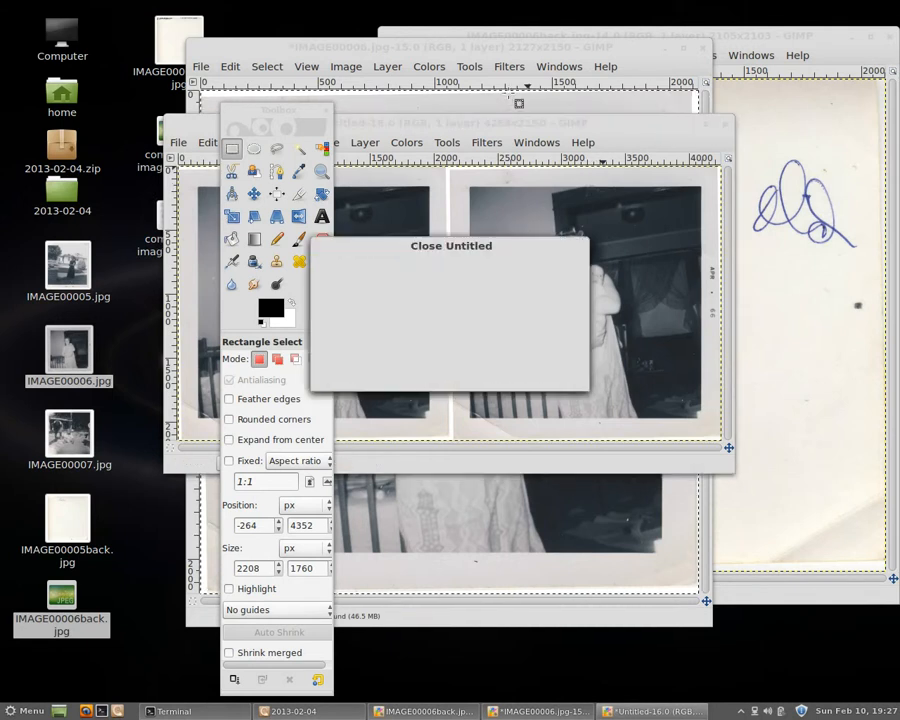
pyautogui.click(426, 372)
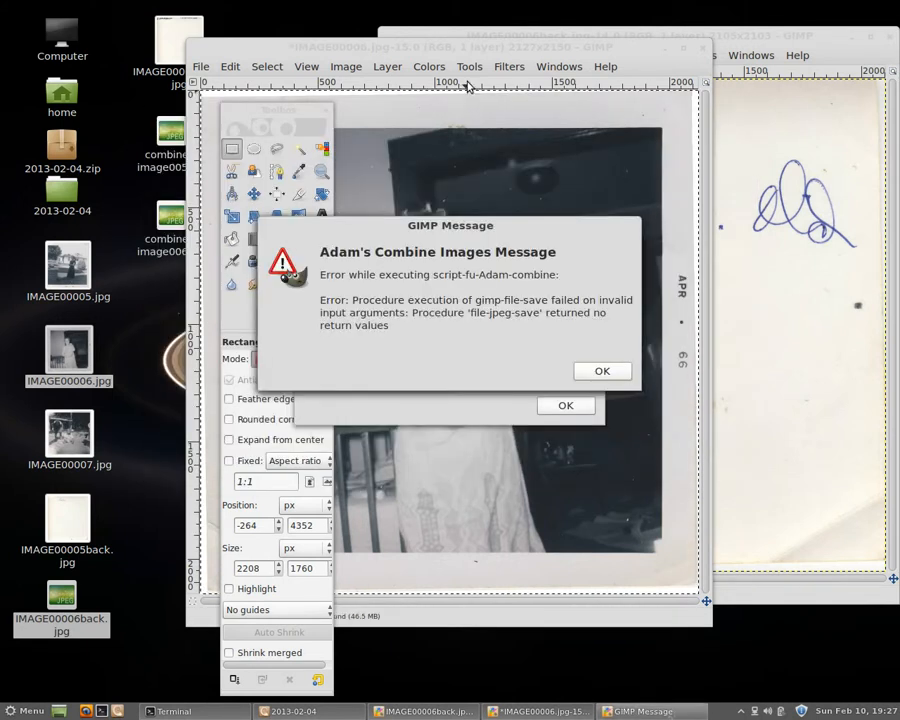
pyautogui.click(602, 369)
pyautogui.click(563, 405)
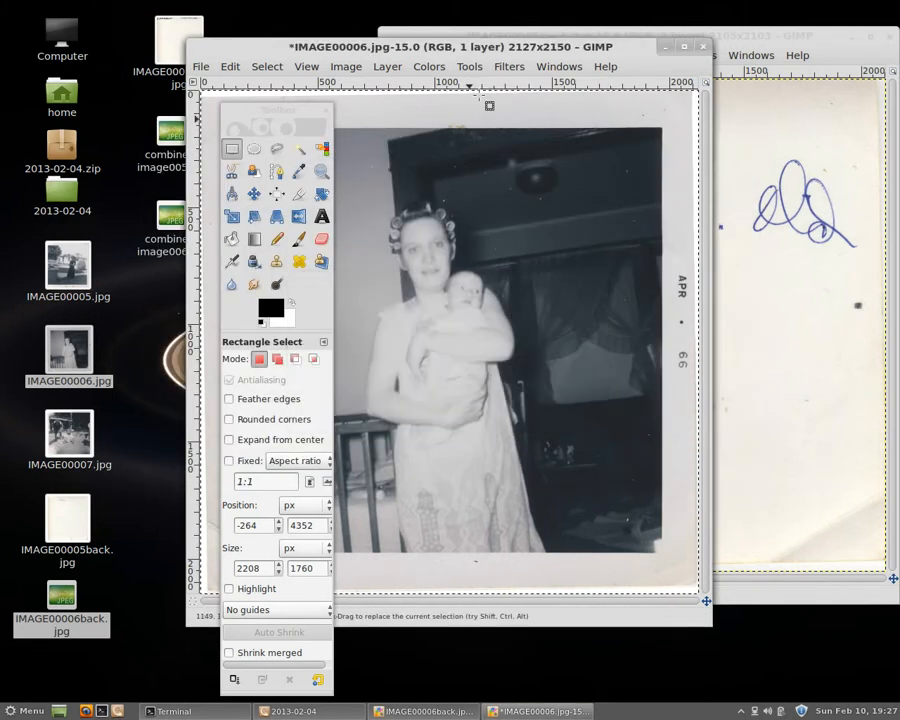
# Run Adam's Combine Images again on IMAGE00006.jpg, with IMAGE00006back.jpg as the right image
pyautogui.click(492, 69)
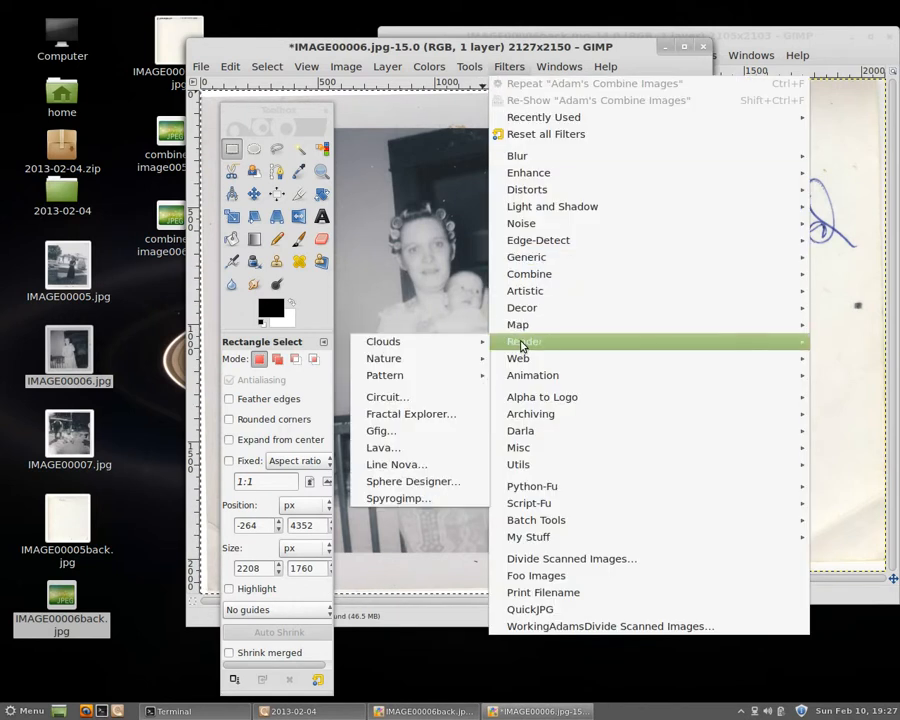
pyautogui.moveTo(475, 415)
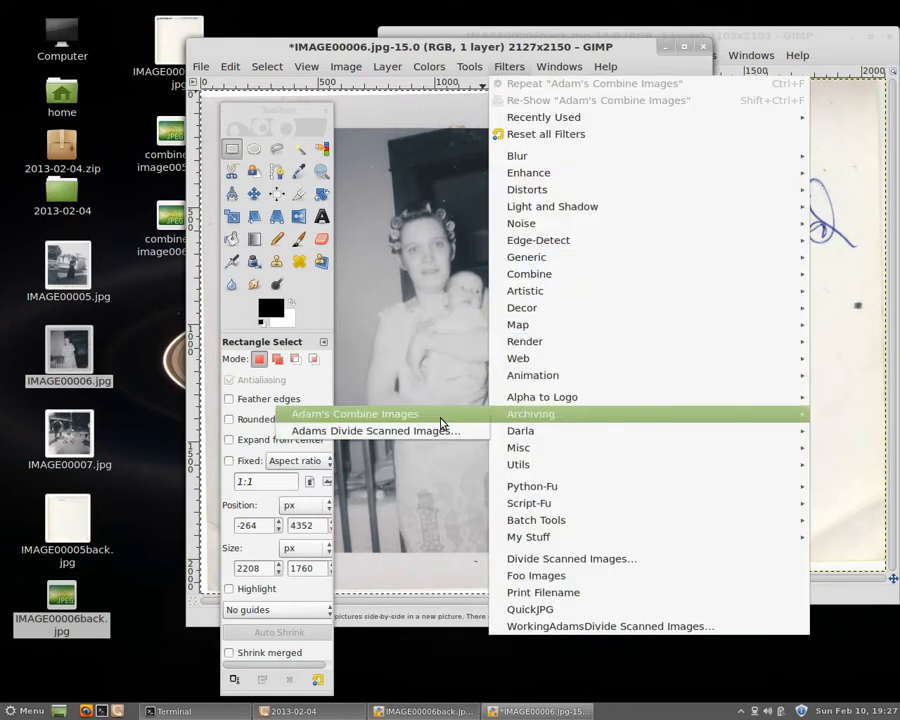
pyautogui.click(410, 414)
pyautogui.click(490, 233)
pyautogui.click(494, 249)
pyautogui.click(541, 422)
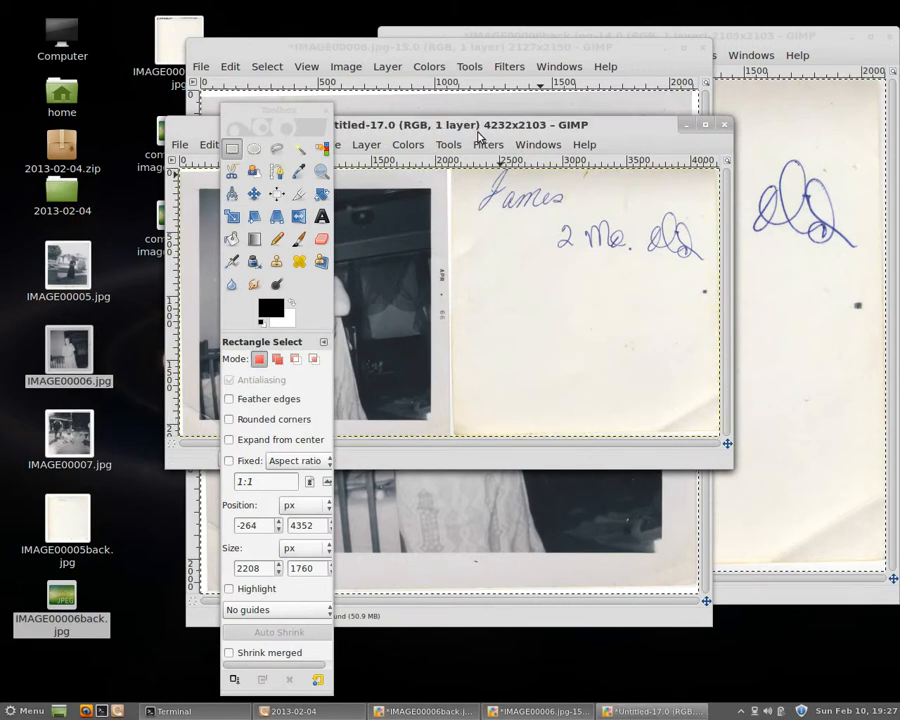
# Move the combined image window off the desktop icons, then view combined_image006.jpg in Image Viewer and close the viewer
pyautogui.moveTo(472, 128); pyautogui.dragTo(601, 157)
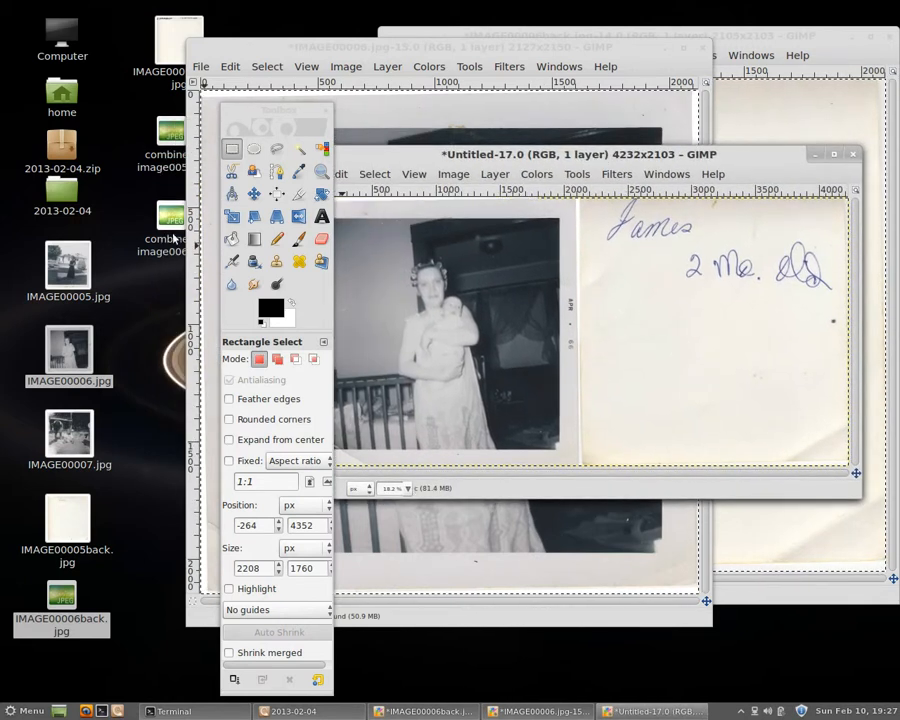
pyautogui.click(172, 232)
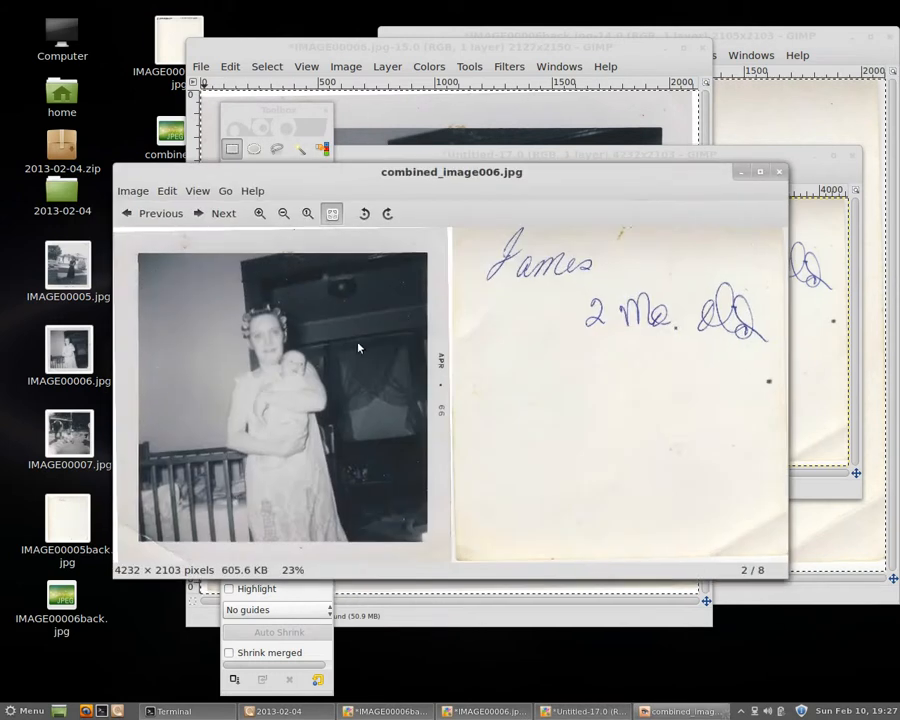
pyautogui.click(779, 172)
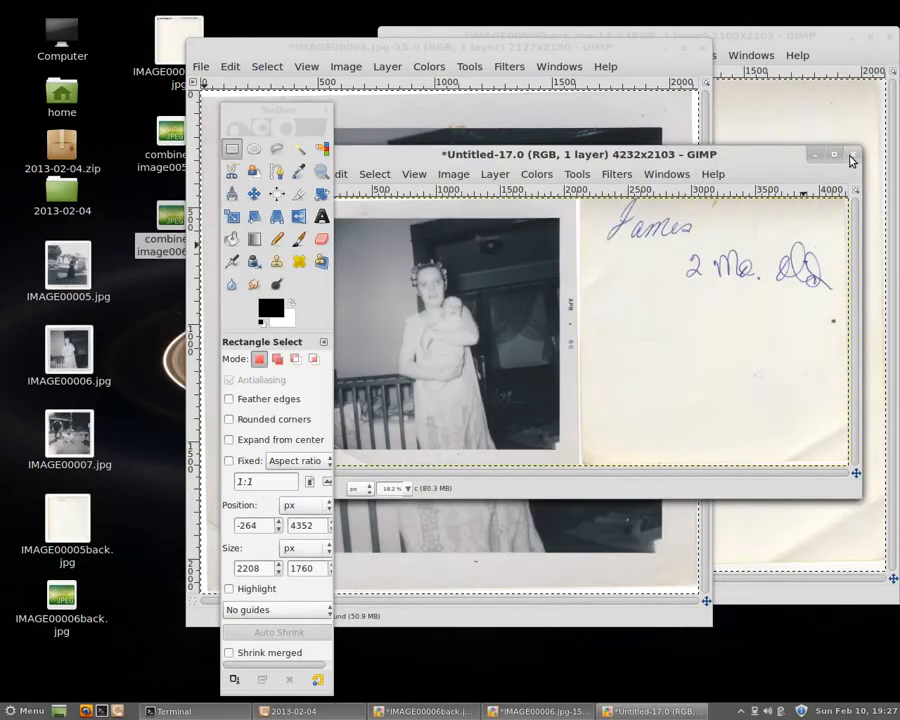
# Close the untitled combined image, IMAGE00006.jpg and IMAGE00006back.jpg without saving their changes
pyautogui.click(852, 155)
pyautogui.click(537, 402)
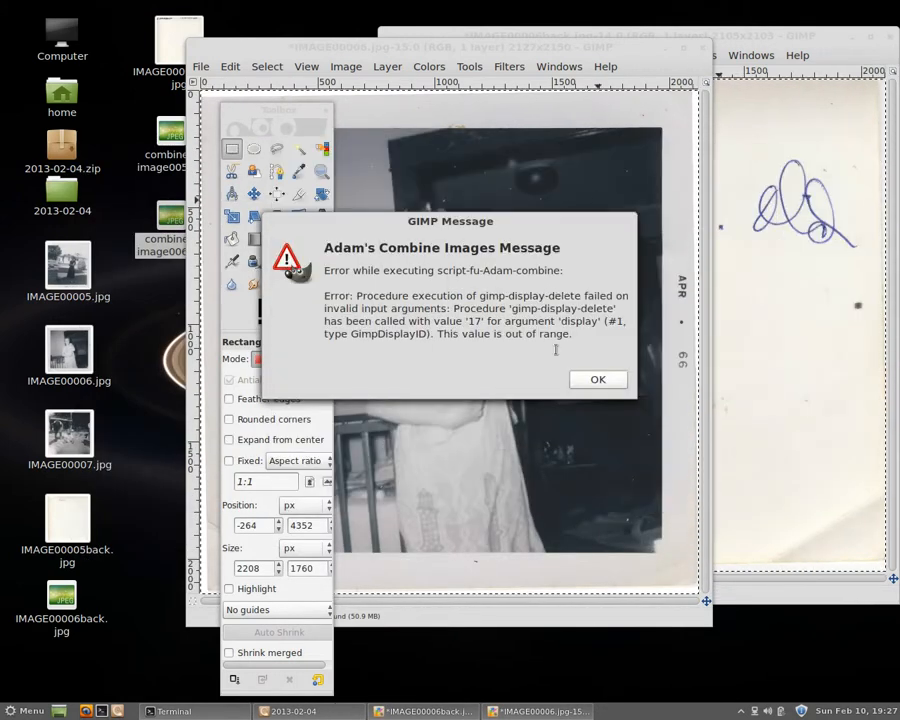
pyautogui.click(592, 376)
pyautogui.click(703, 46)
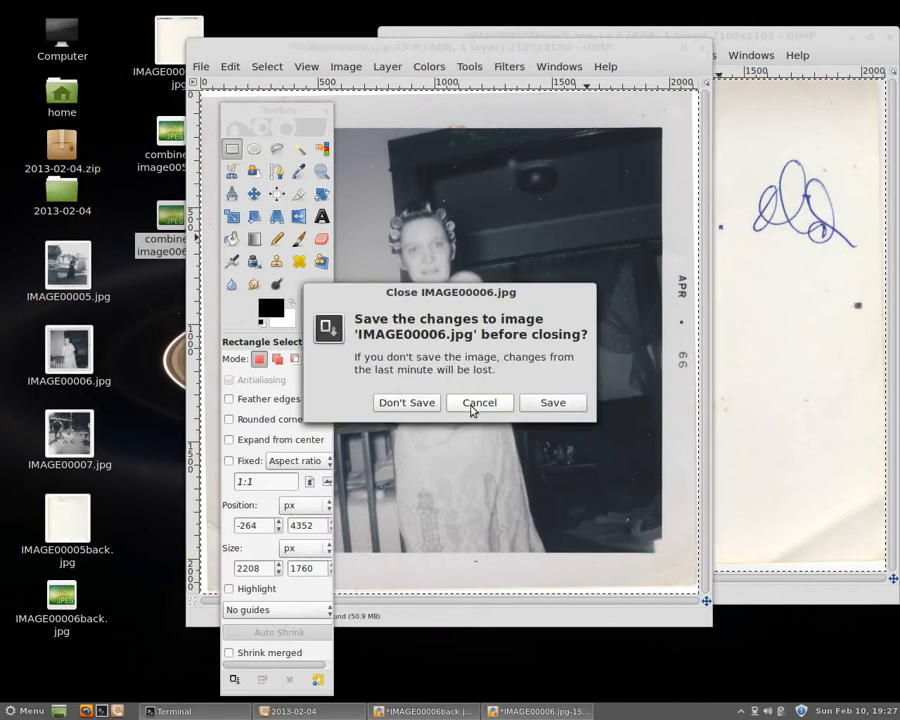
pyautogui.click(436, 401)
pyautogui.moveTo(824, 42); pyautogui.dragTo(766, 33)
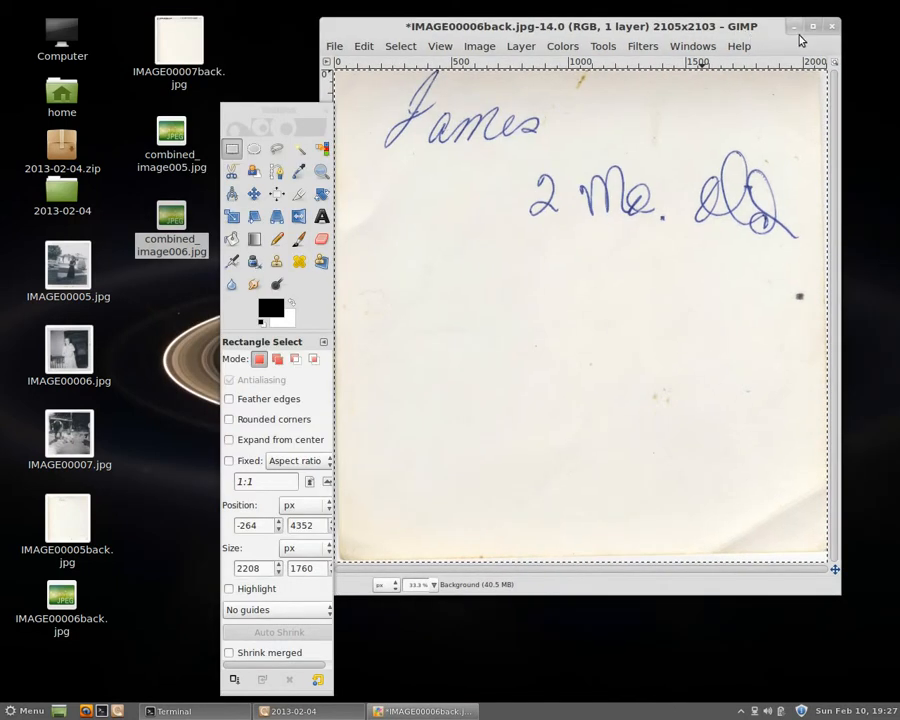
pyautogui.click(830, 27)
pyautogui.click(554, 377)
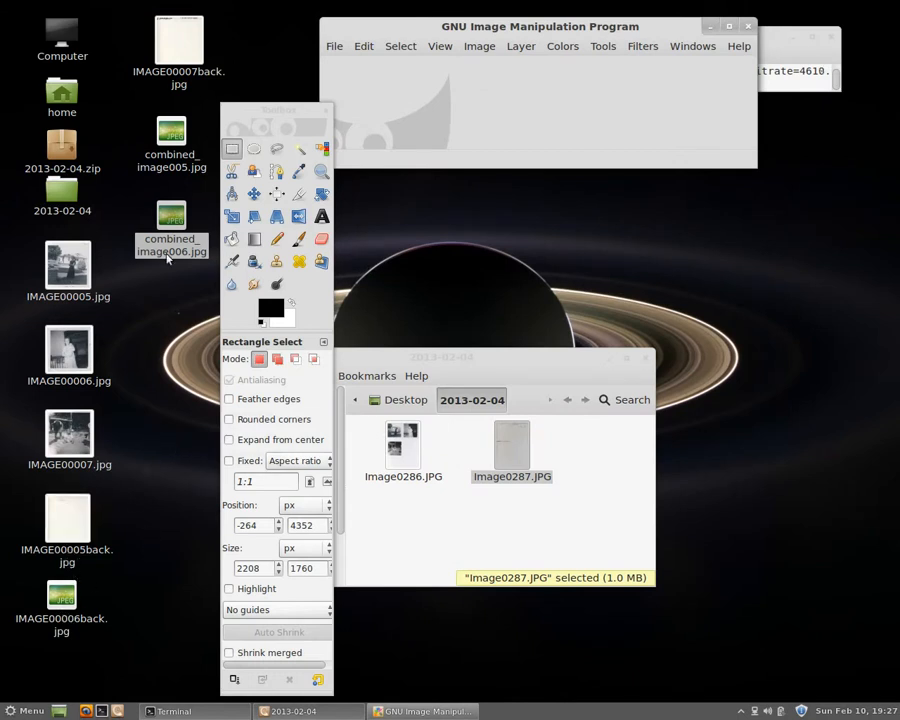
# Open IMAGE00007.jpg and IMAGE00007back.jpg from the desktop together in GIMP
pyautogui.click(75, 445)
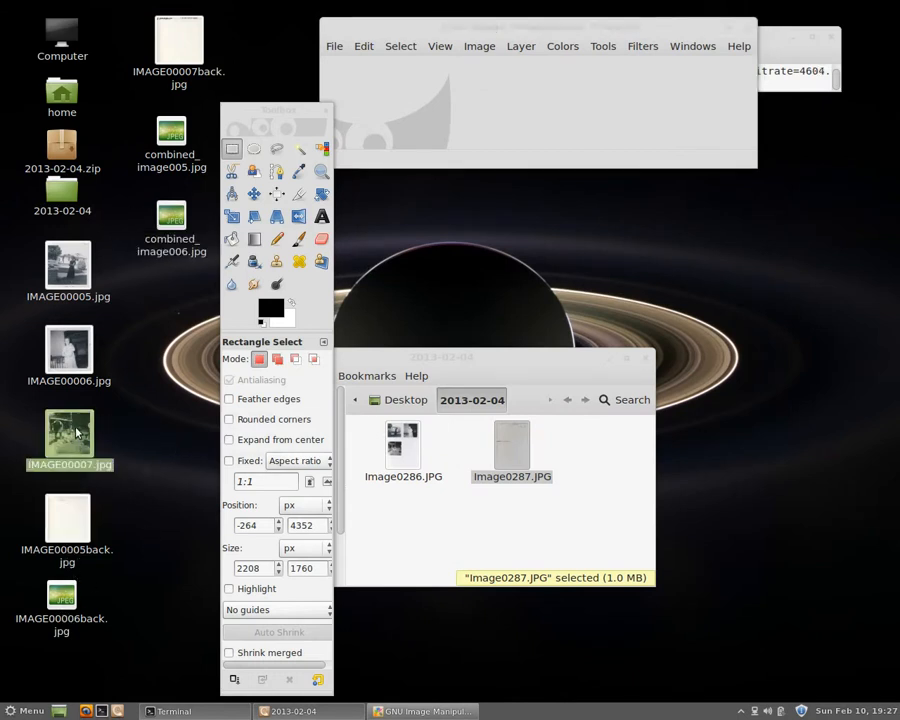
pyautogui.rightClick(175, 48)
pyautogui.moveTo(200, 76)
pyautogui.click(385, 93)
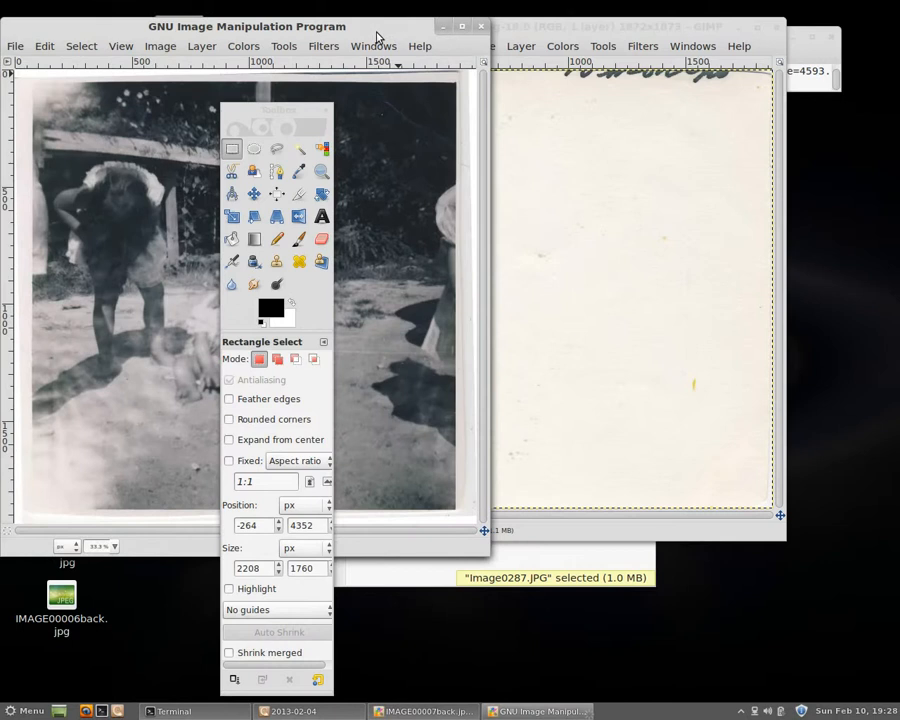
# Run Adam's Combine Images with IMAGE00007.jpg as left image, IMAGE00007back.jpg as right image and combined_image007 as the output filename
pyautogui.click(322, 46)
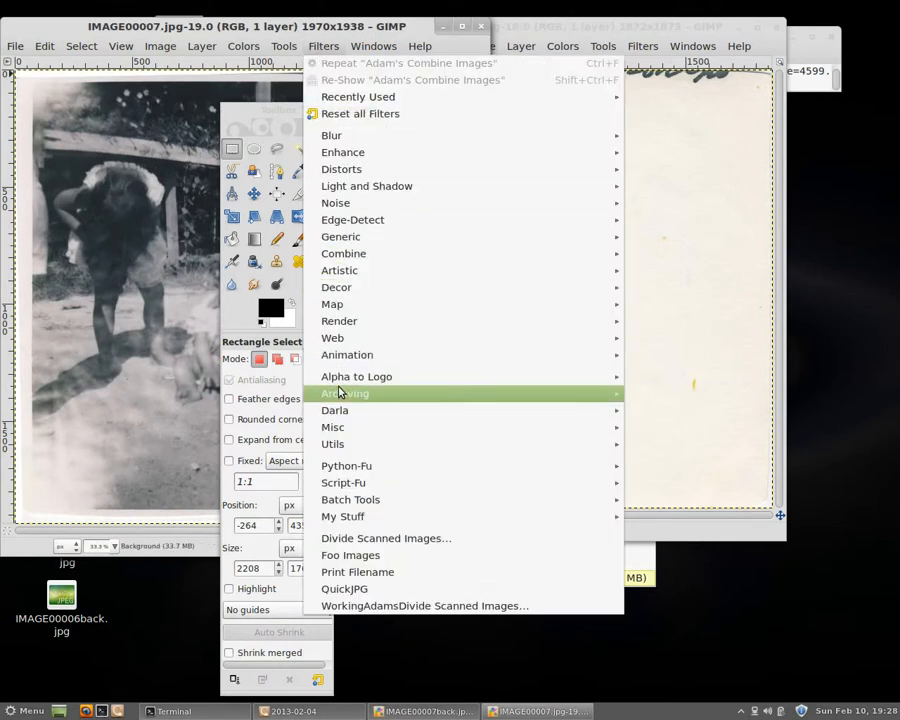
pyautogui.moveTo(518, 394)
pyautogui.click(709, 397)
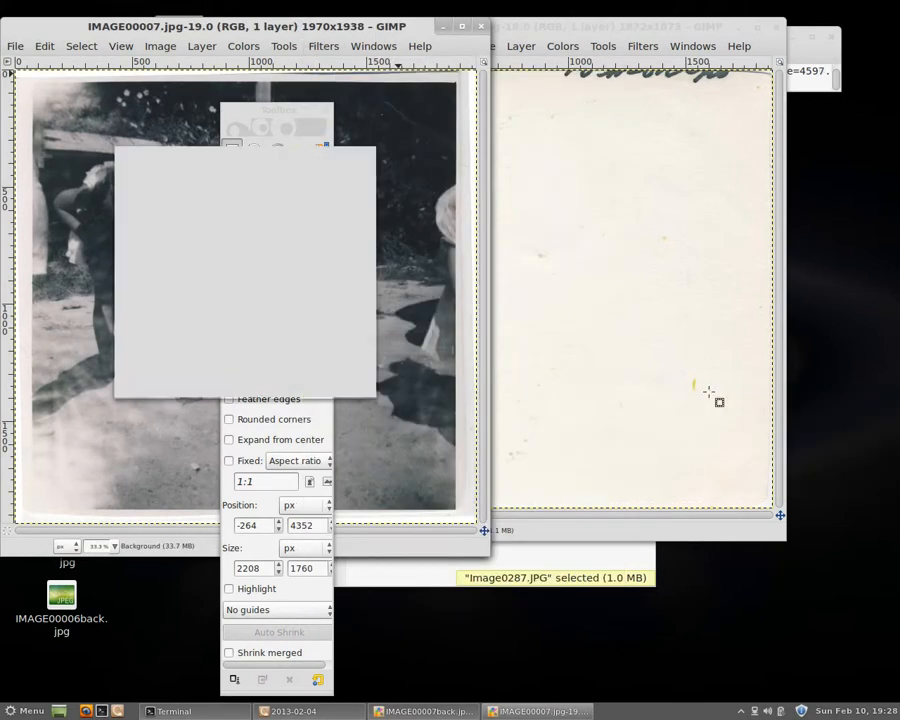
pyautogui.click(308, 188)
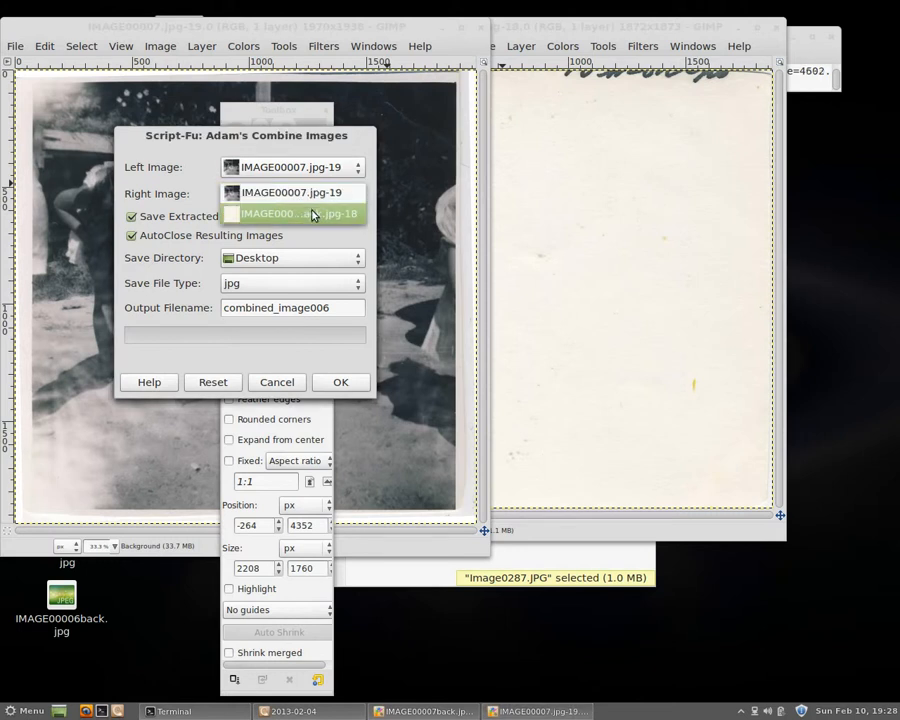
pyautogui.click(312, 210)
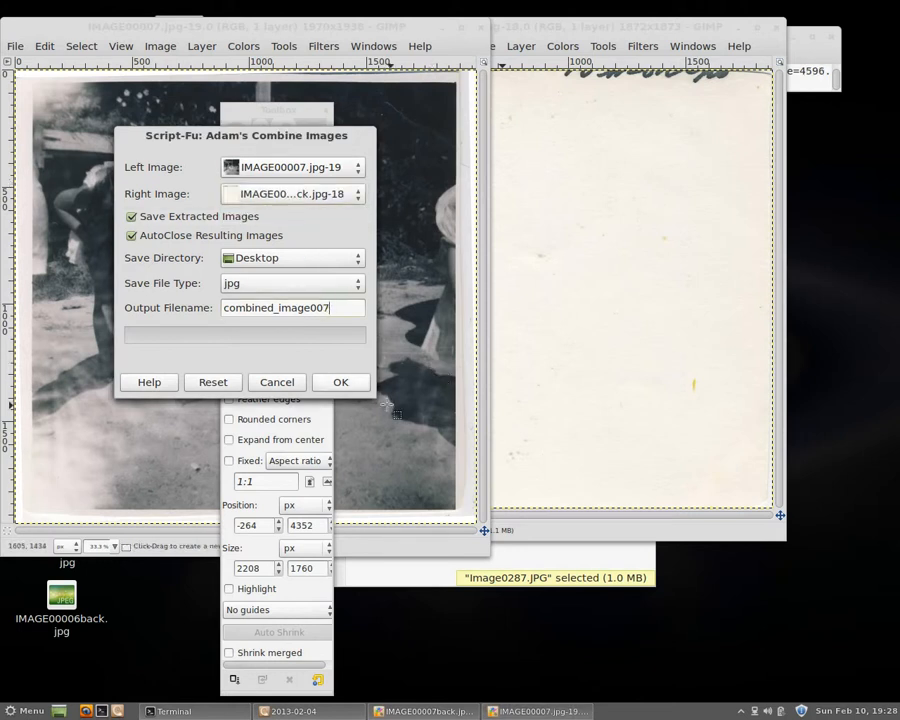
pyautogui.click(330, 386)
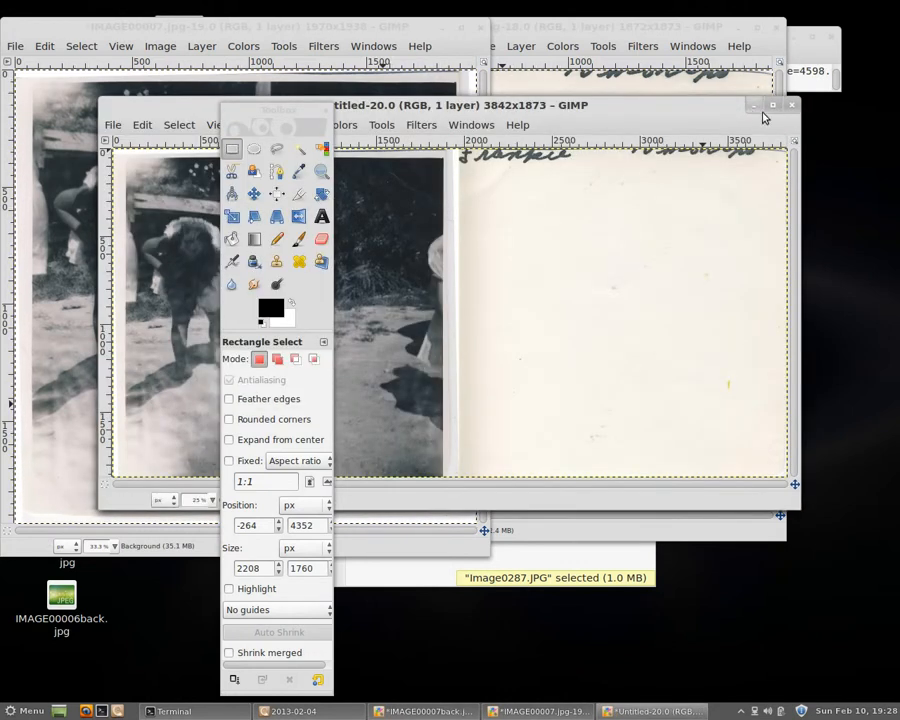
# Close the untitled combined image, IMAGE00007.jpg and IMAGE00007back.jpg without saving their changes, and quit GIMP
pyautogui.click(792, 108)
pyautogui.click(412, 385)
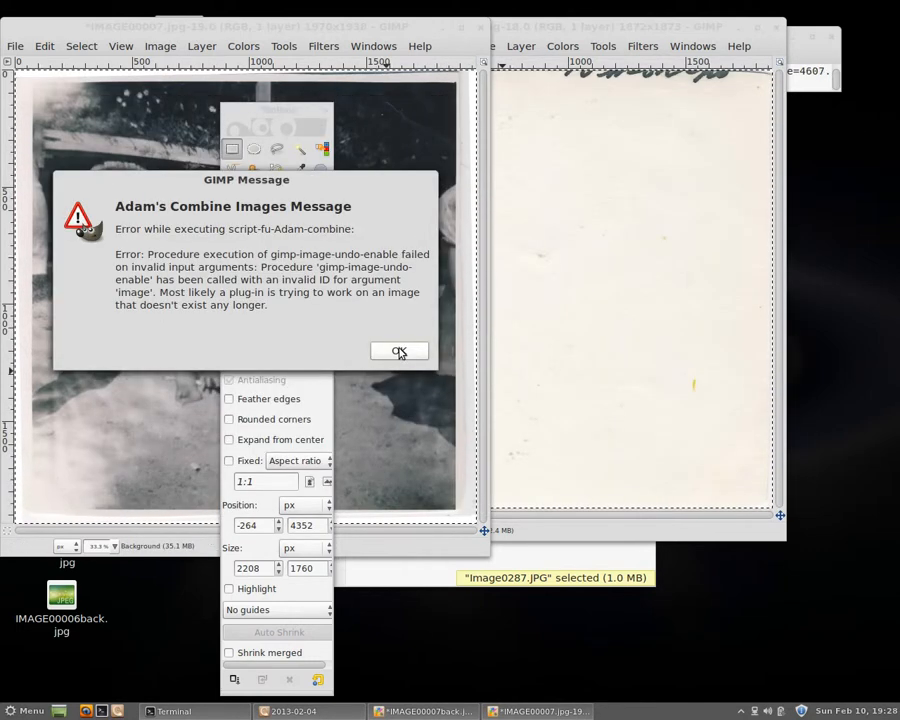
pyautogui.click(399, 353)
pyautogui.click(481, 26)
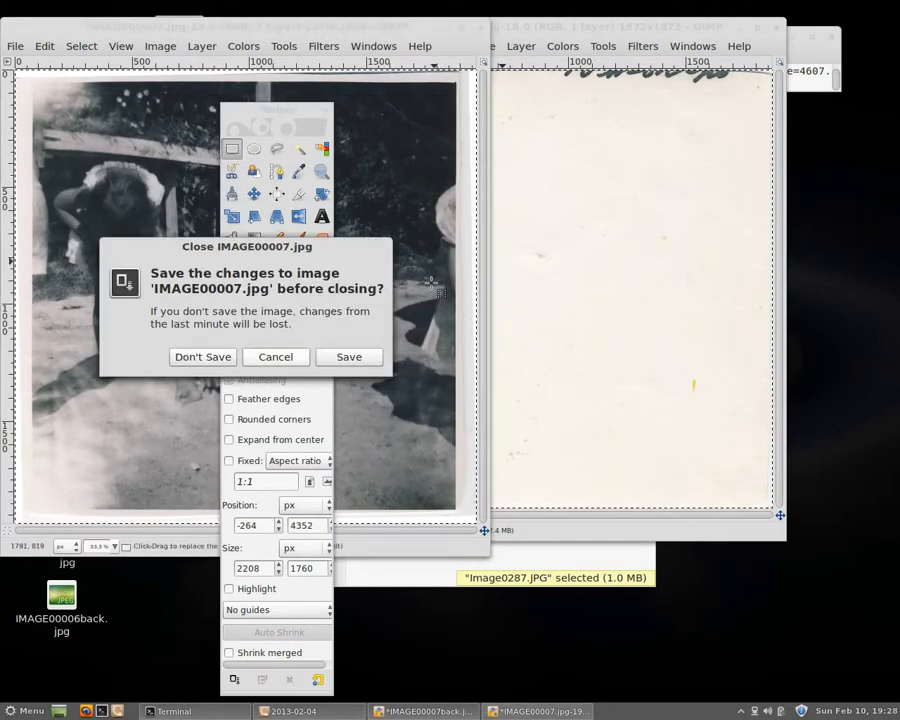
pyautogui.click(203, 356)
pyautogui.click(777, 26)
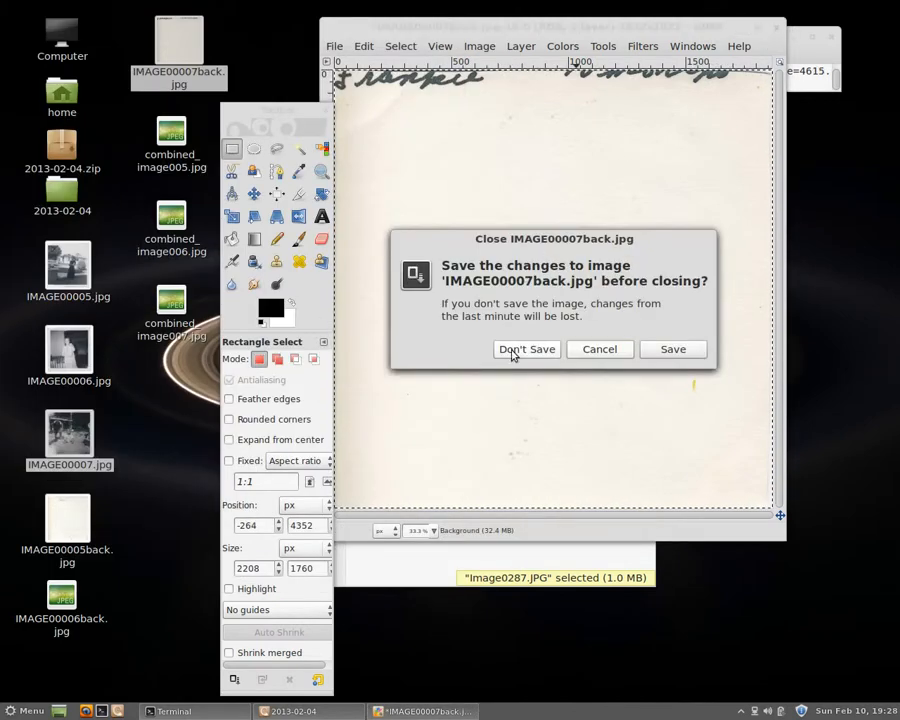
pyautogui.click(516, 348)
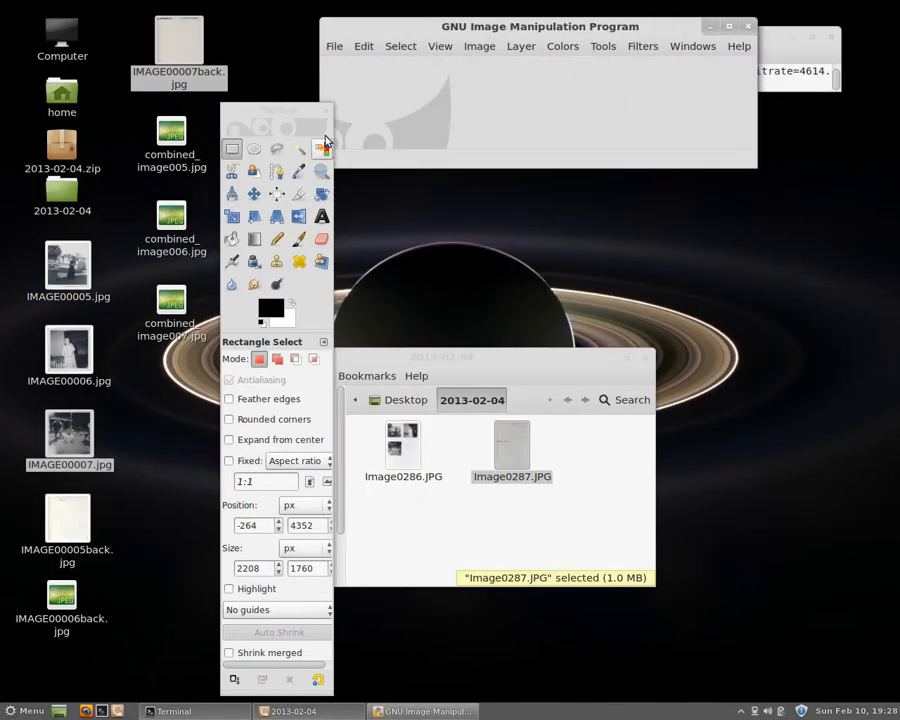
pyautogui.click(751, 26)
# Open combined_image005.jpg in Image Viewer and page through combined_image006.jpg to combined_image007.jpg
pyautogui.click(172, 158)
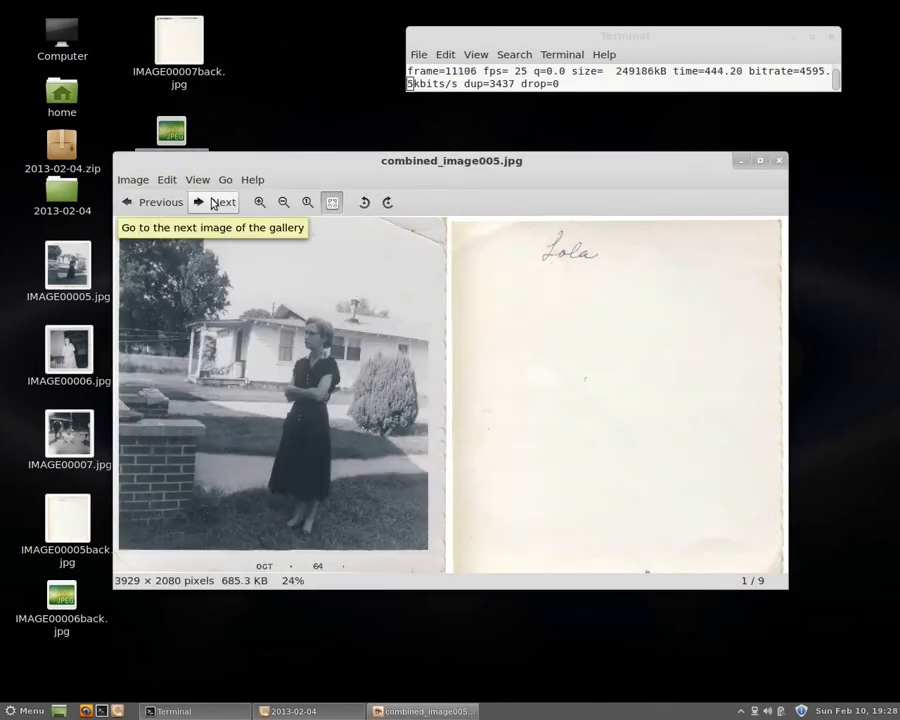
pyautogui.click(212, 204)
pyautogui.click(212, 204)
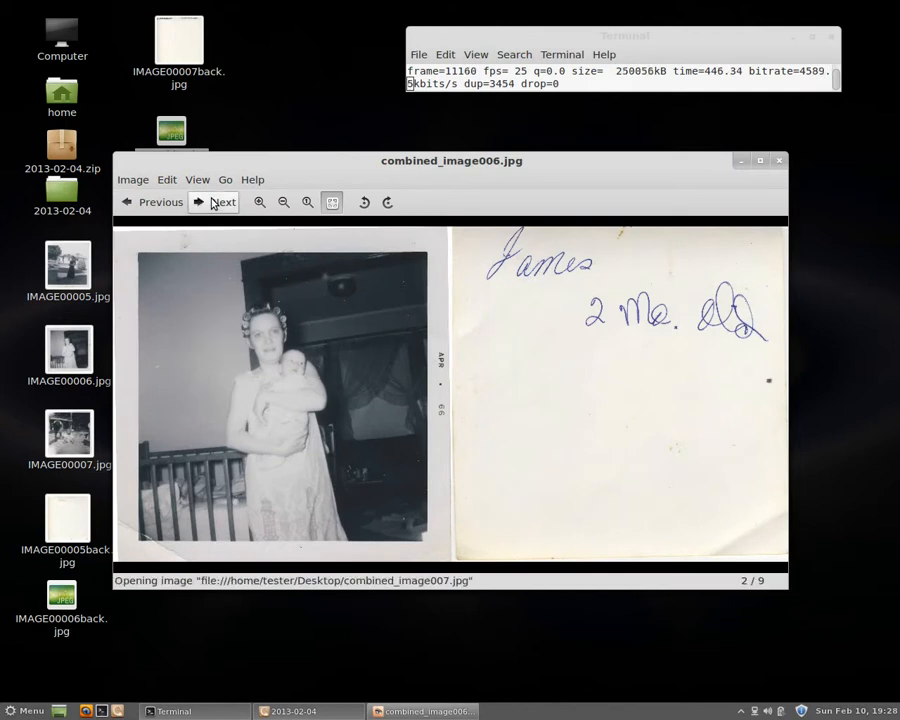